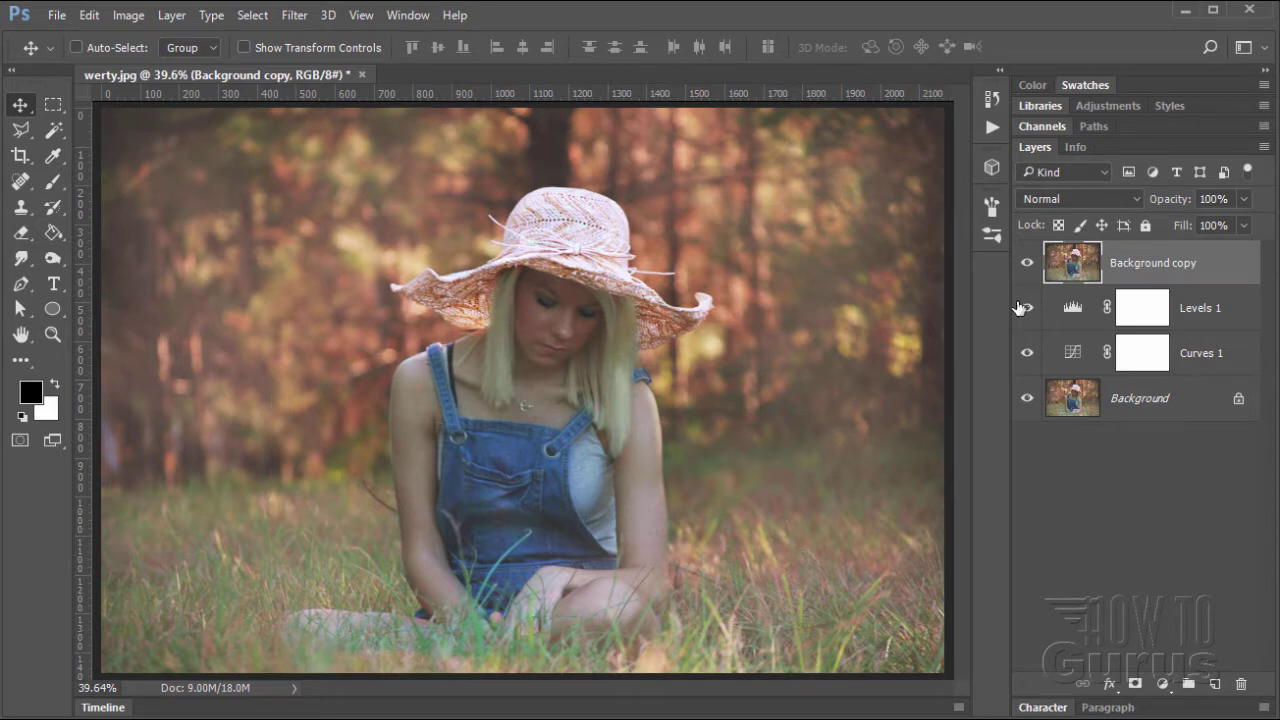
# Hide the Background copy layer so werty.jpg shows the Levels 1 and Curves 1 corrections.
pyautogui.click(1026, 263)
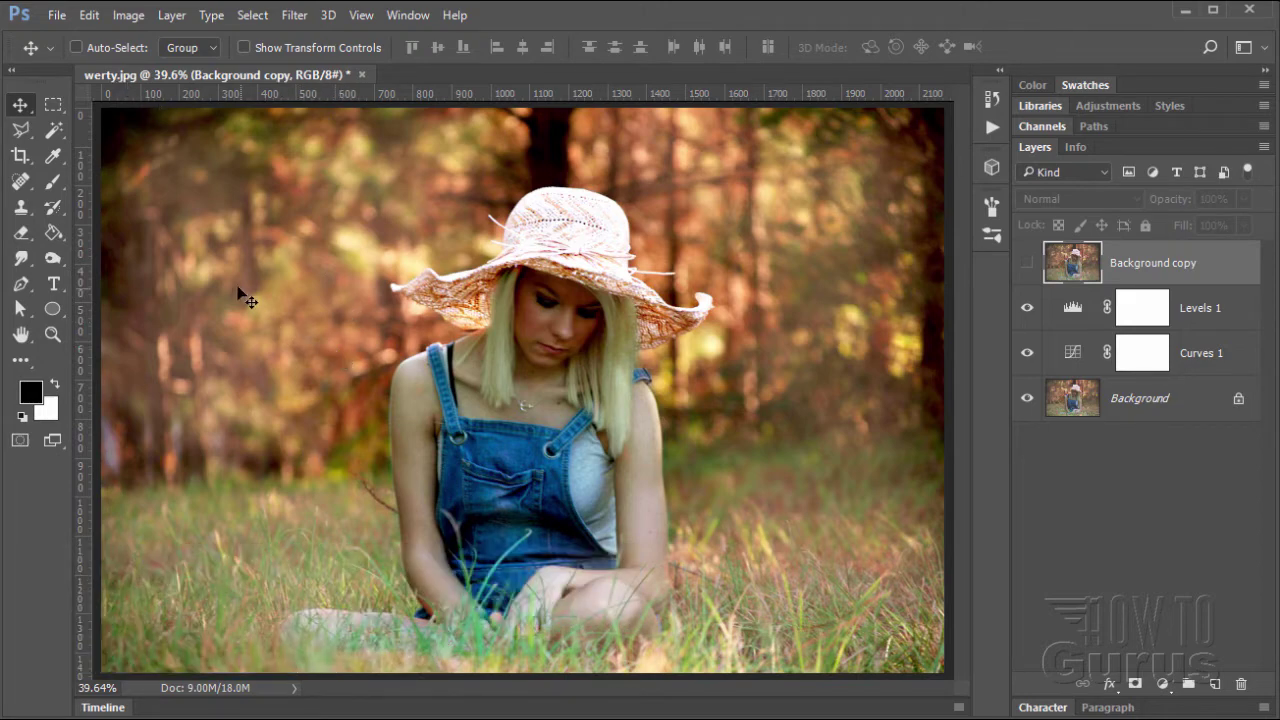
# Revert werty.jpg to its last saved version with File > Revert.
pyautogui.click(57, 15)
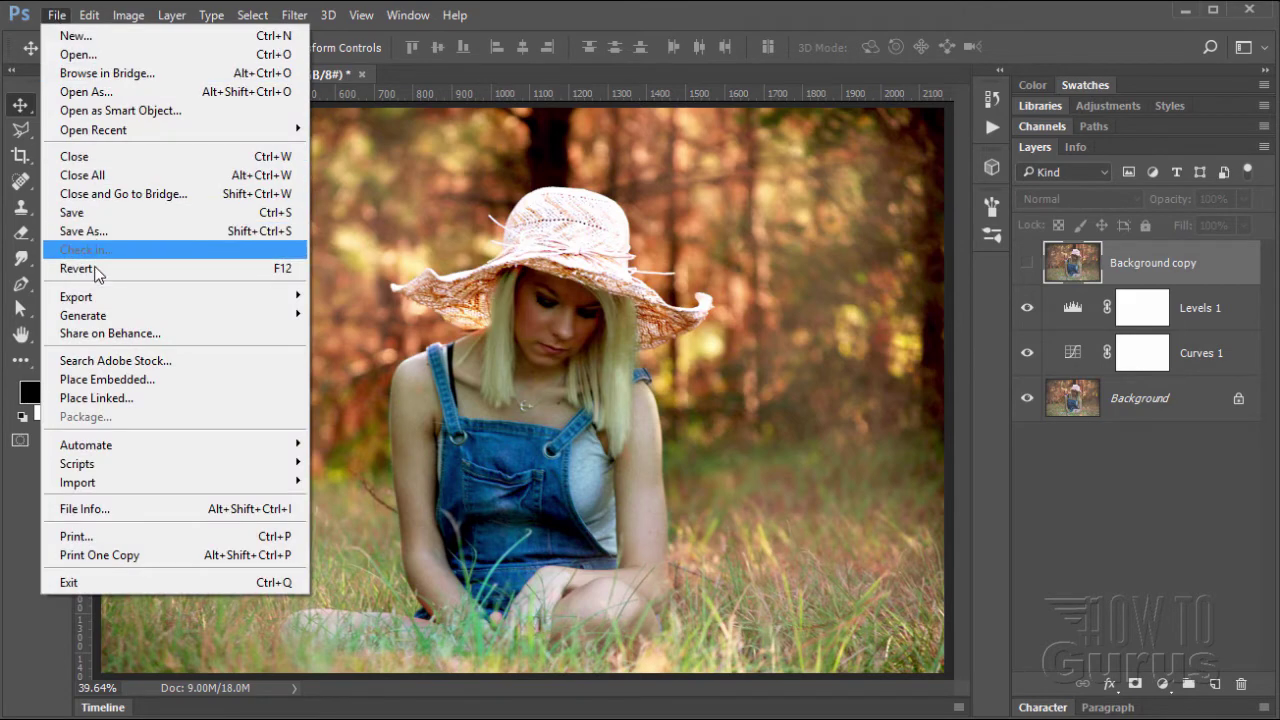
pyautogui.click(95, 268)
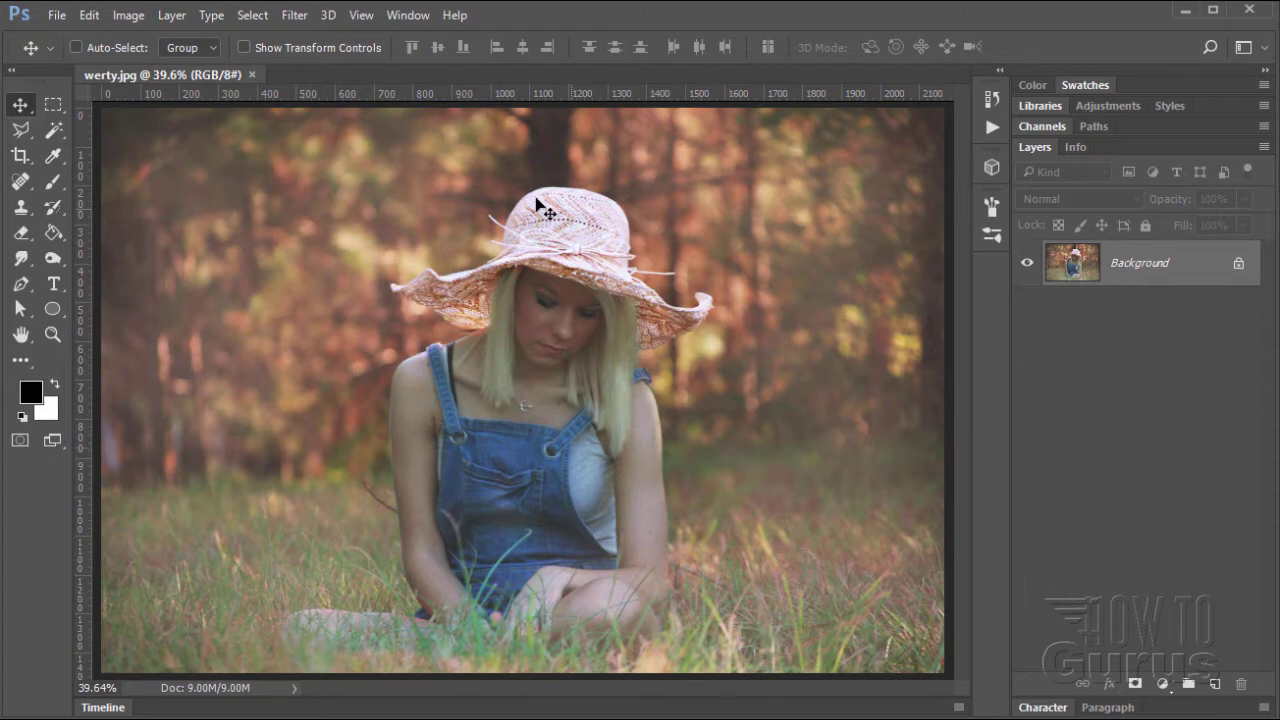
# Add a Curves 1 adjustment layer above the Background via Layer > New Adjustment Layer.
pyautogui.click(172, 15)
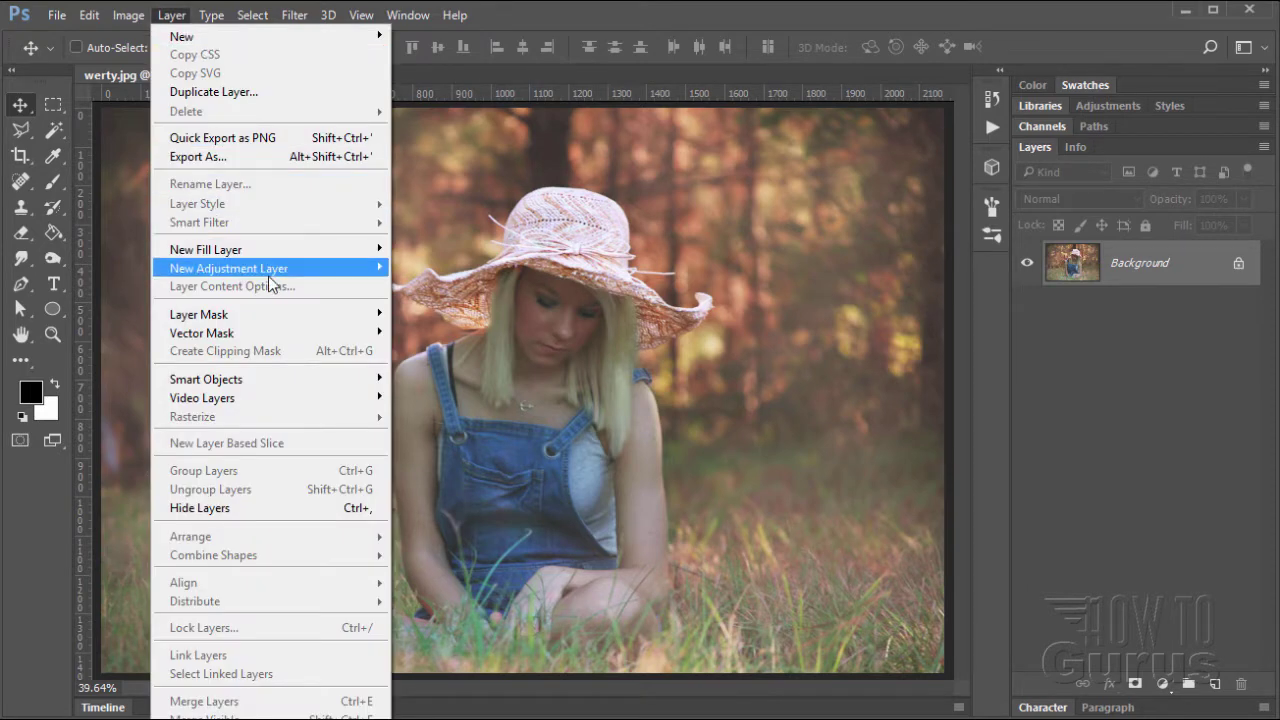
pyautogui.moveTo(268, 272)
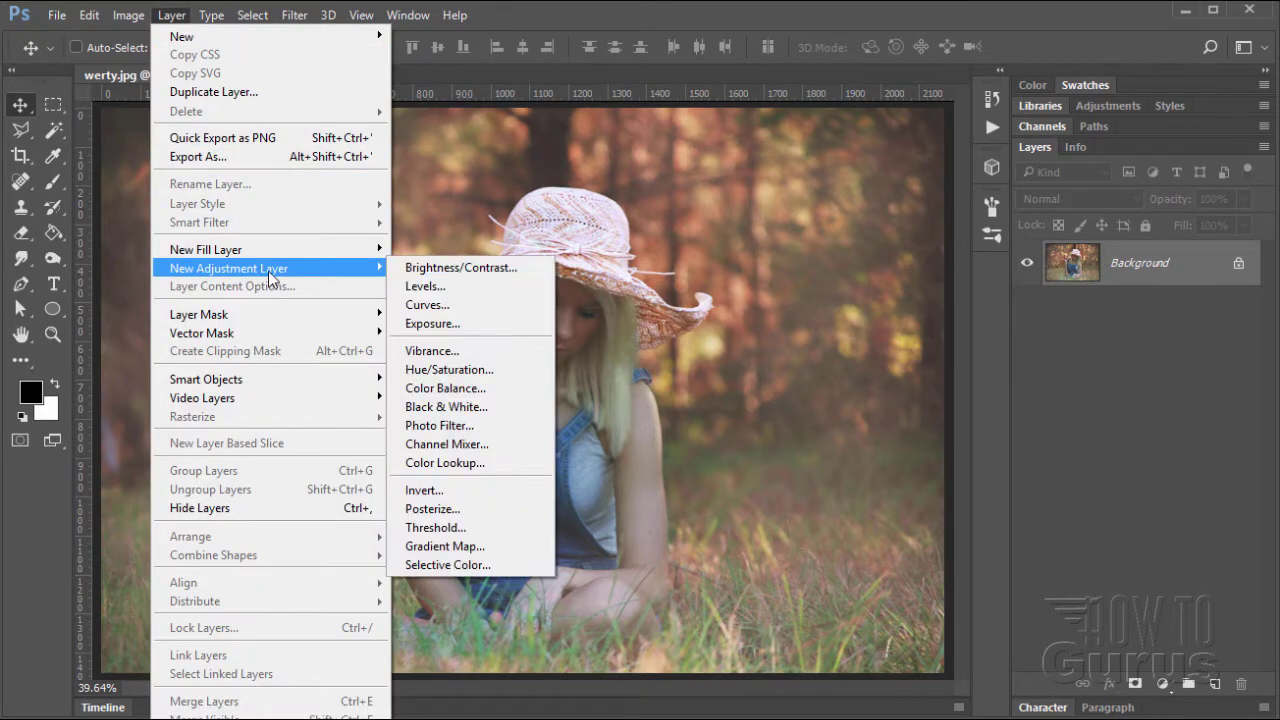
pyautogui.click(451, 305)
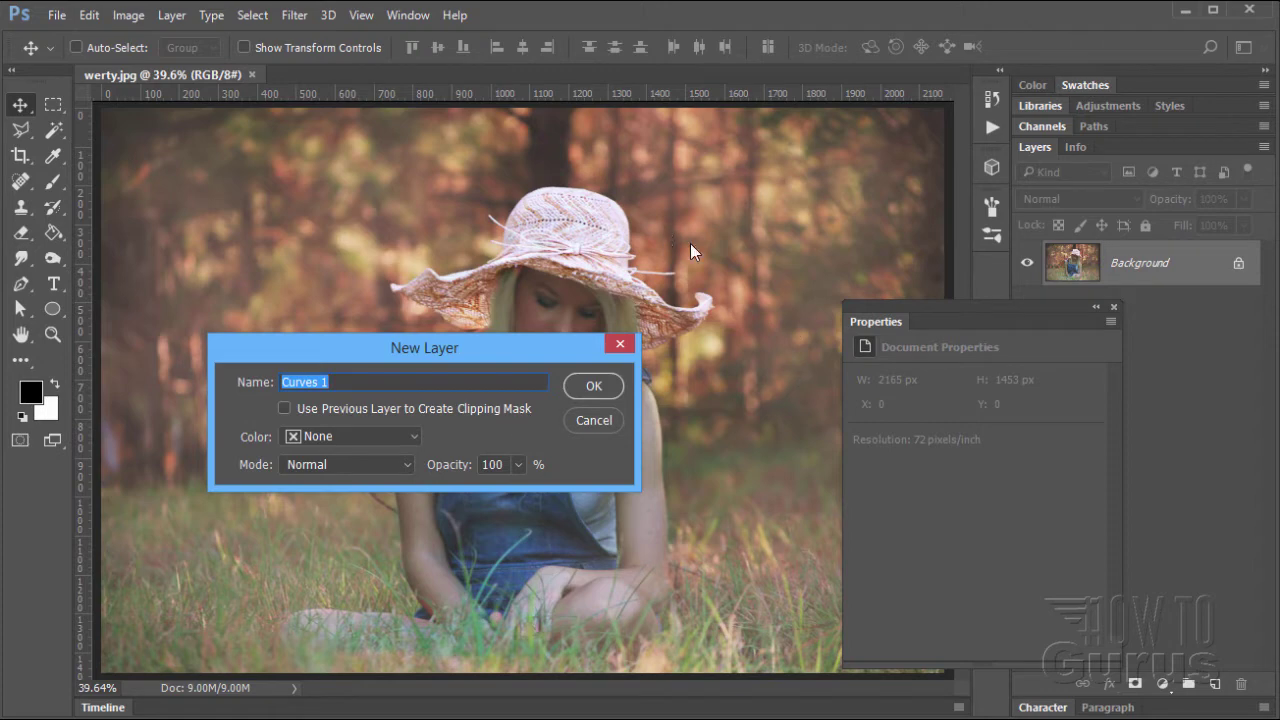
pyautogui.click(593, 385)
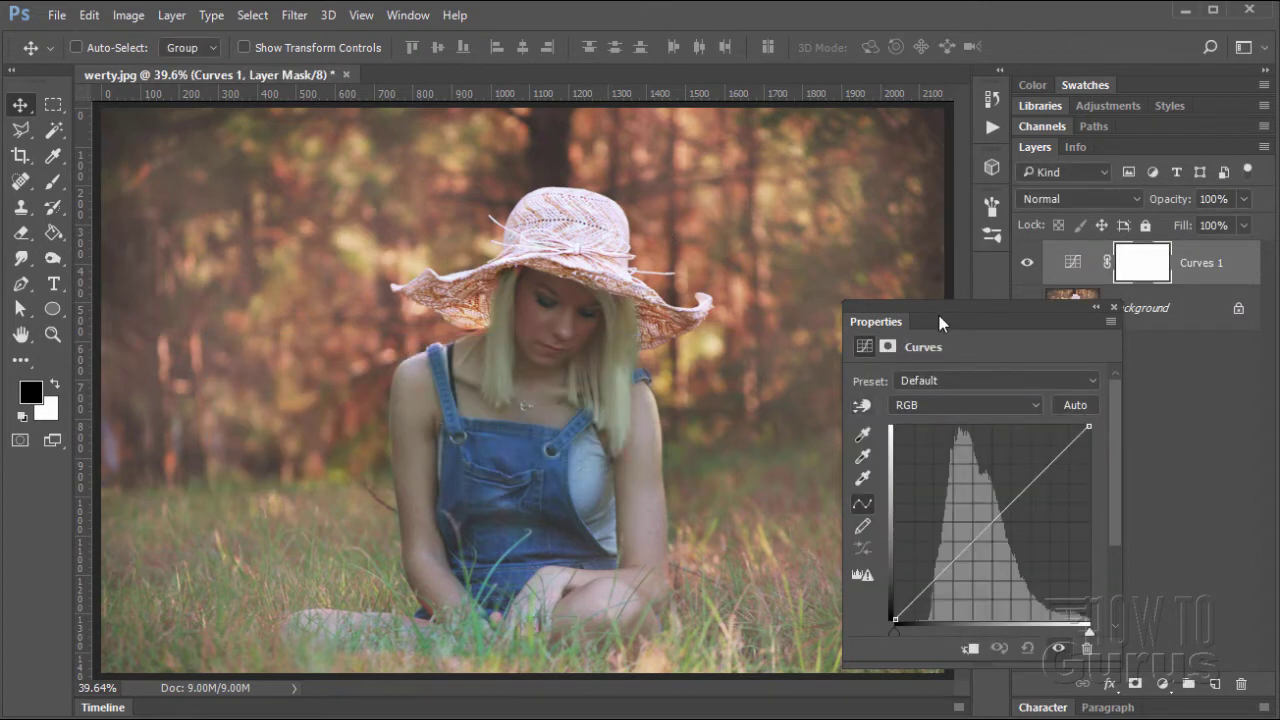
# Check the channel list, keep RGB, and try the black and white point handles.
pyautogui.moveTo(939, 302); pyautogui.dragTo(869, 280)
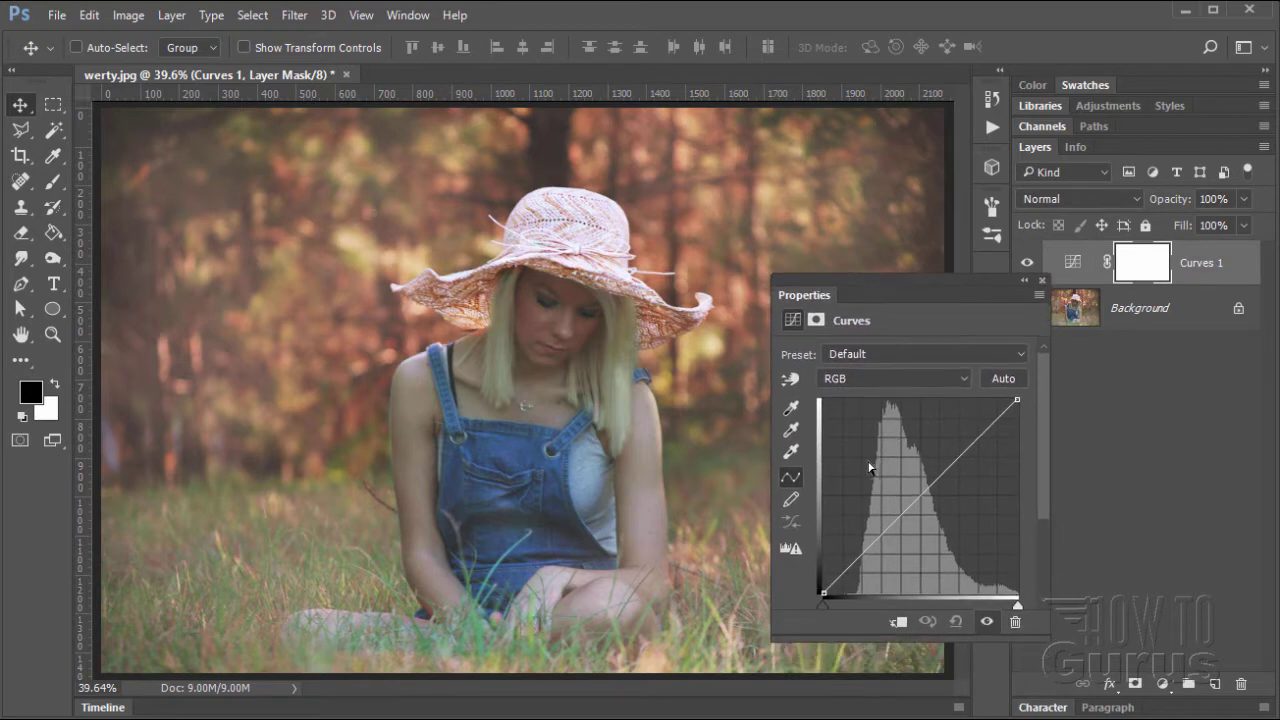
pyautogui.click(964, 382)
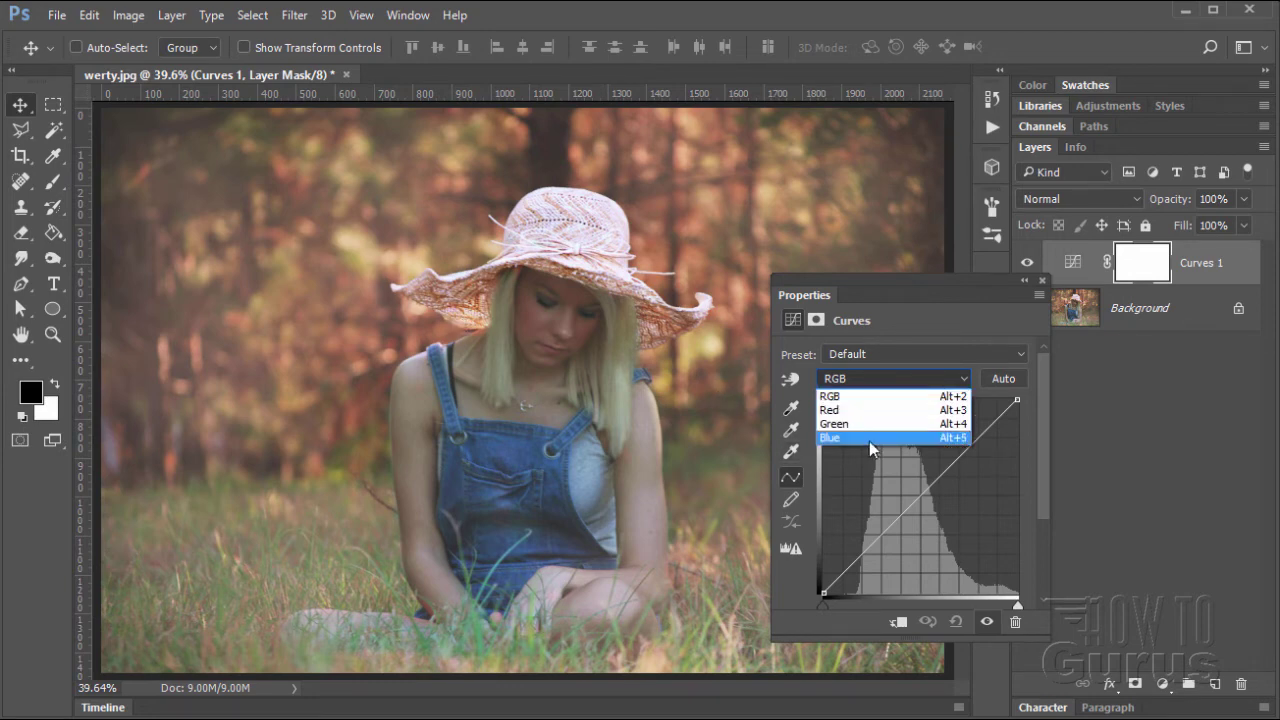
pyautogui.click(905, 326)
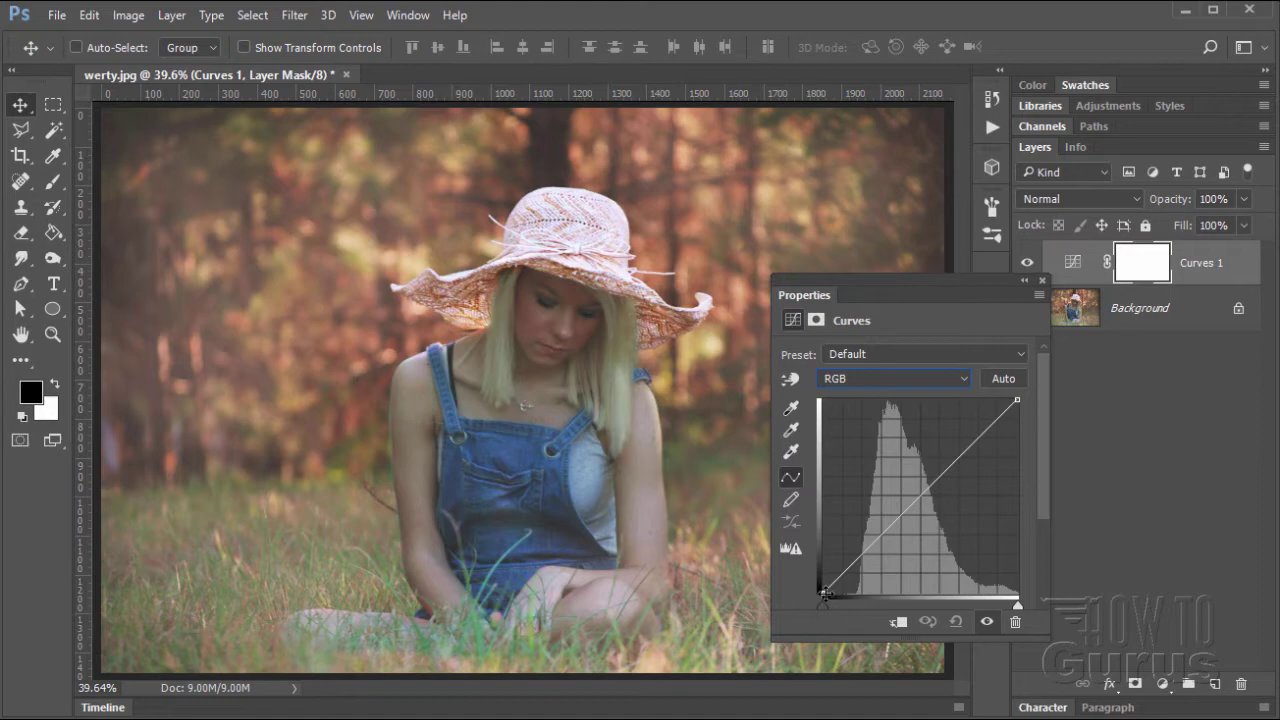
pyautogui.moveTo(824, 592)
pyautogui.mouseDown()
pyautogui.moveTo(855, 594)
pyautogui.moveTo(822, 594)
pyautogui.mouseUp()
pyautogui.moveTo(1017, 402); pyautogui.dragTo(1046, 390)
# Select the Curves black-point eyedropper ('Sample in image to set black point').
pyautogui.click(791, 408)
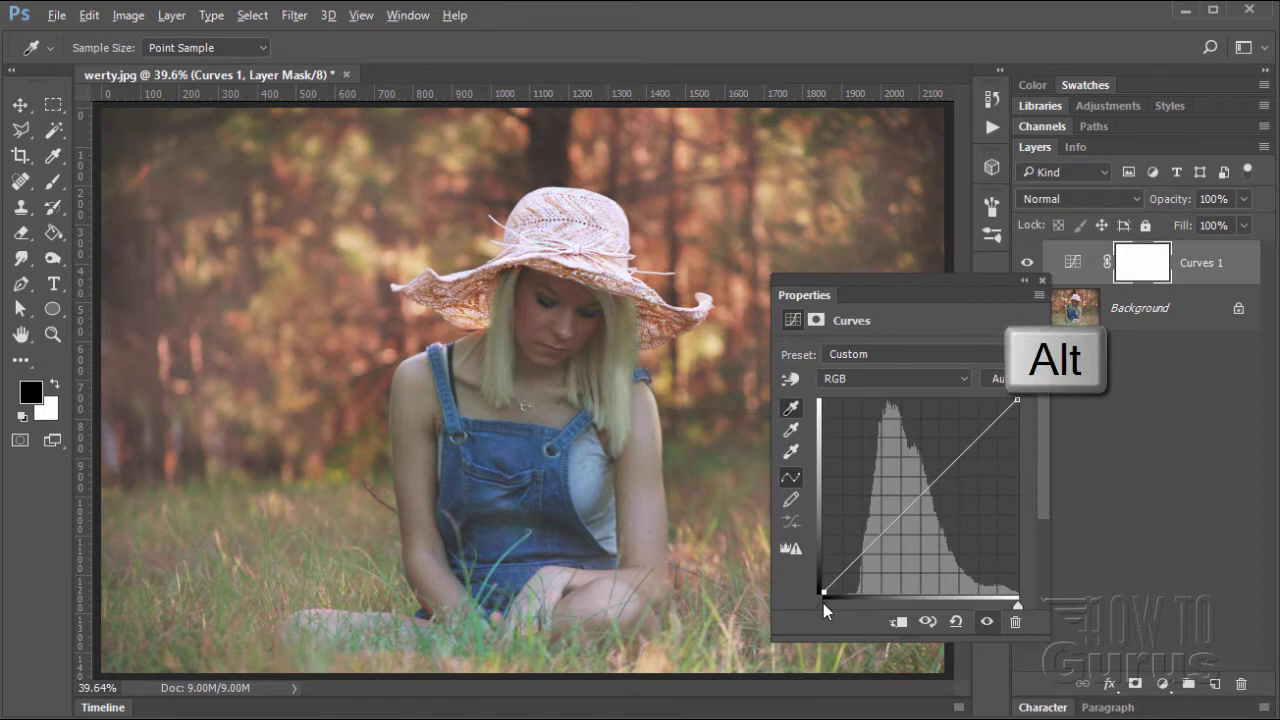
pyautogui.moveTo(823, 609); pyautogui.dragTo(825, 606)
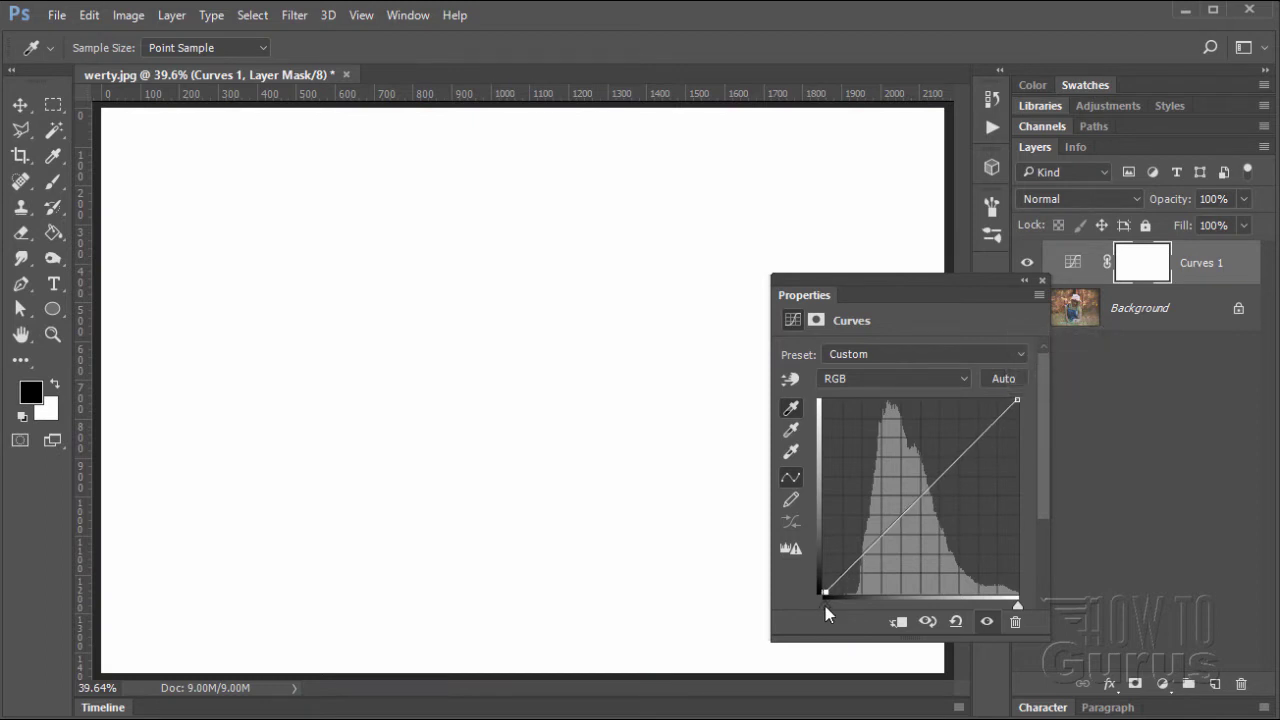
pyautogui.moveTo(825, 606); pyautogui.dragTo(867, 598)
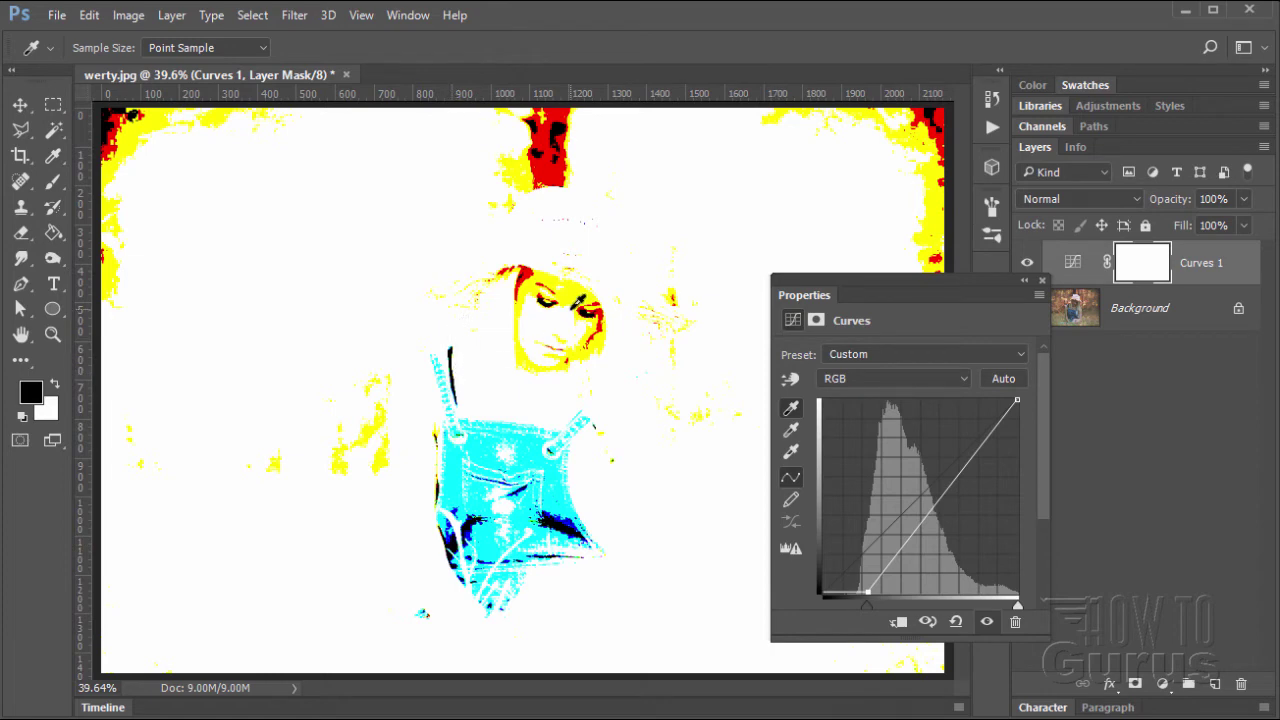
pyautogui.press('alt')
pyautogui.press('alt')
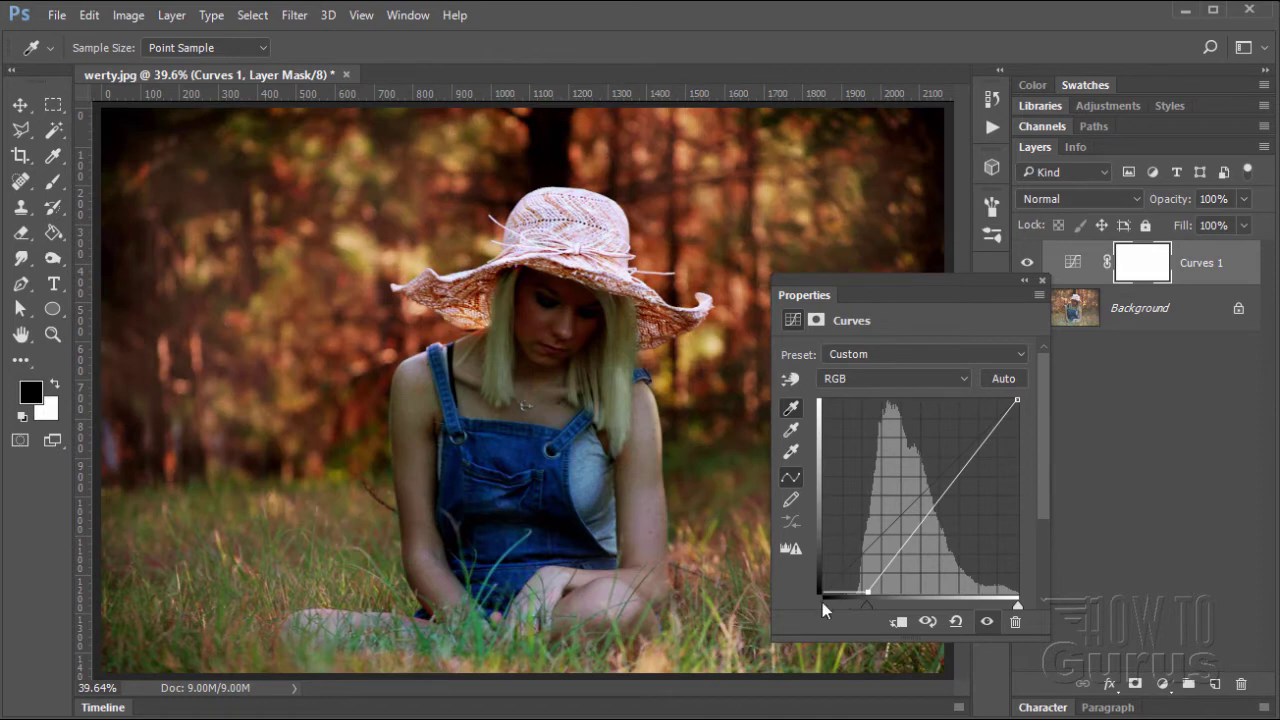
pyautogui.moveTo(865, 608); pyautogui.dragTo(804, 604)
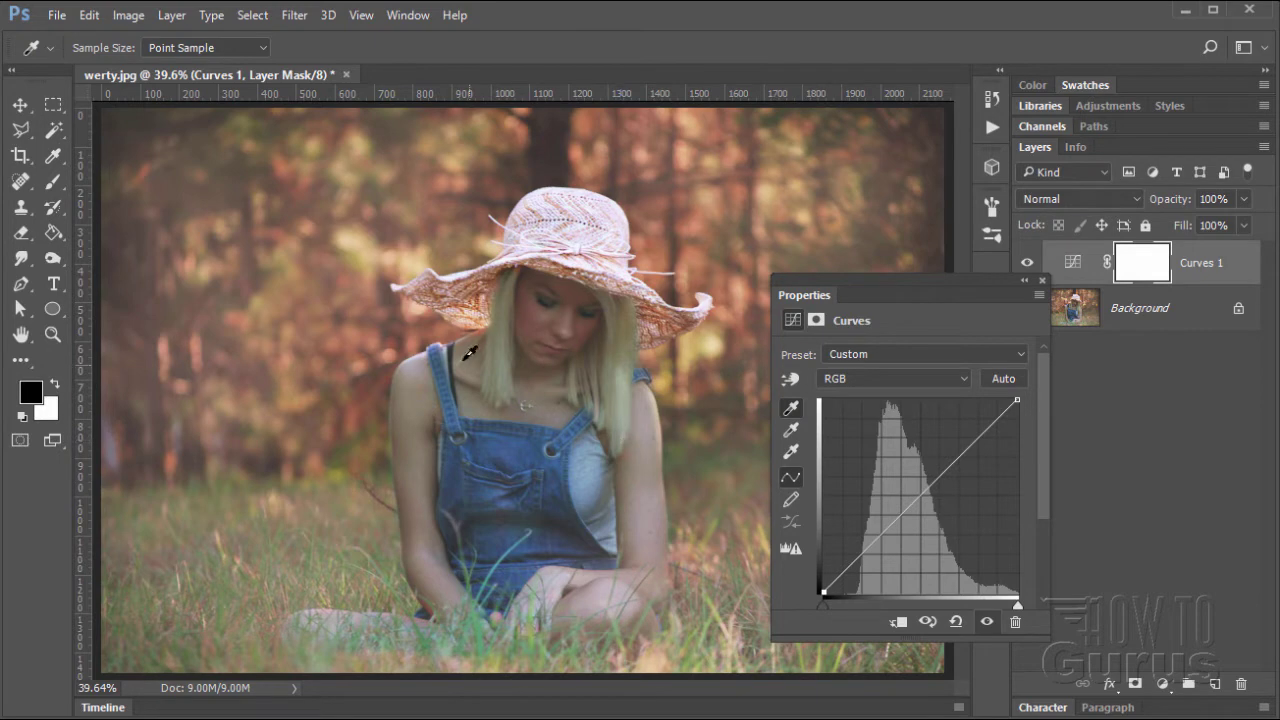
# Zoom to 200% on the shoulder and set the Curves black point from the dark strap.
pyautogui.click(52, 333)
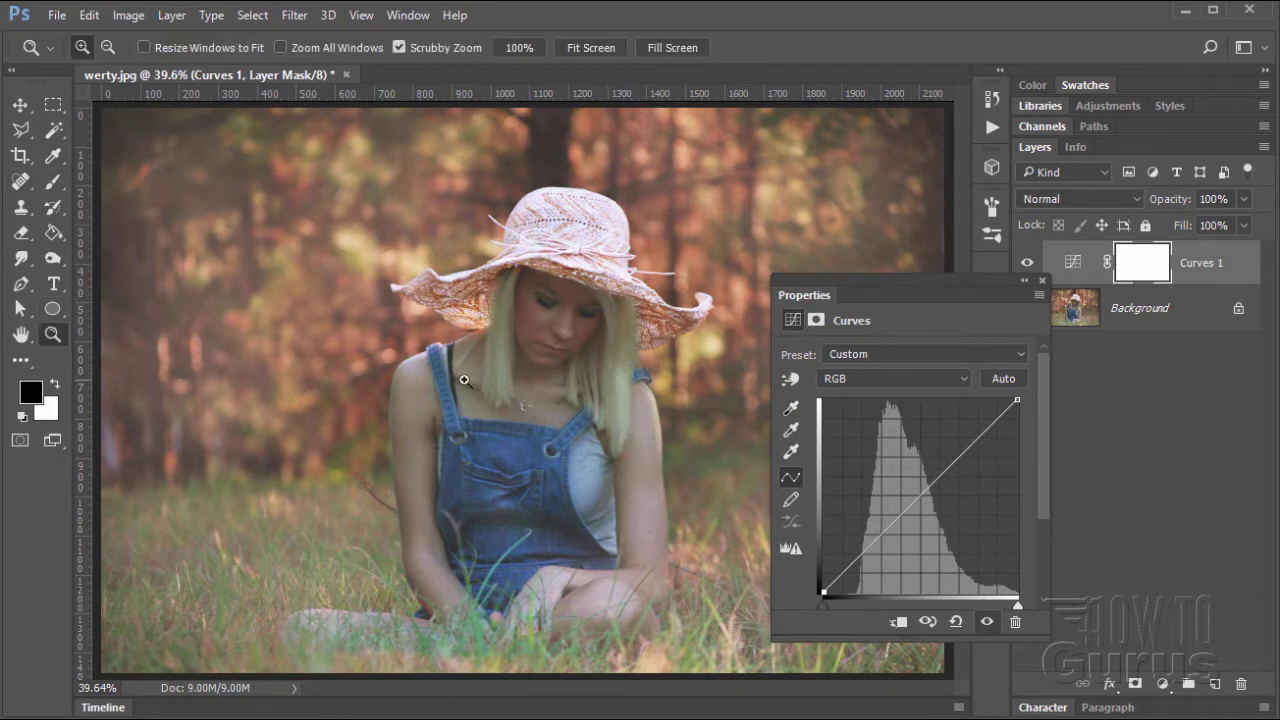
pyautogui.click(455, 358)
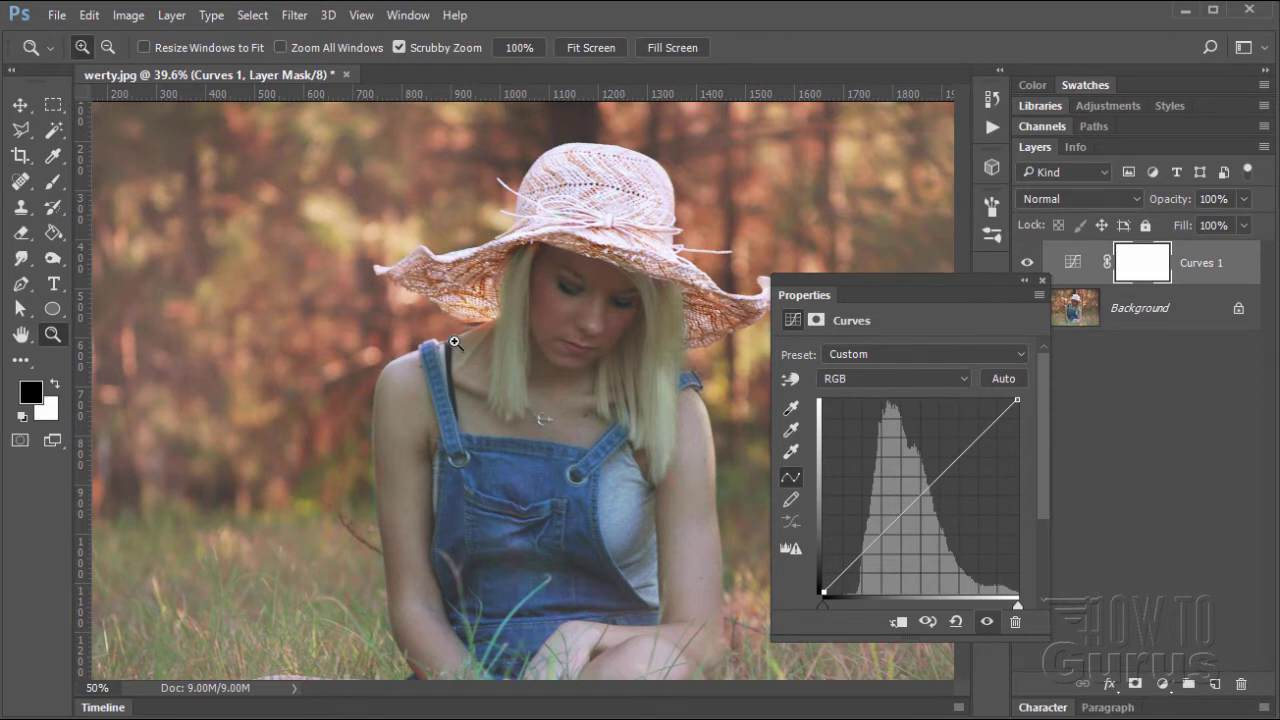
pyautogui.click(452, 341)
pyautogui.click(443, 340)
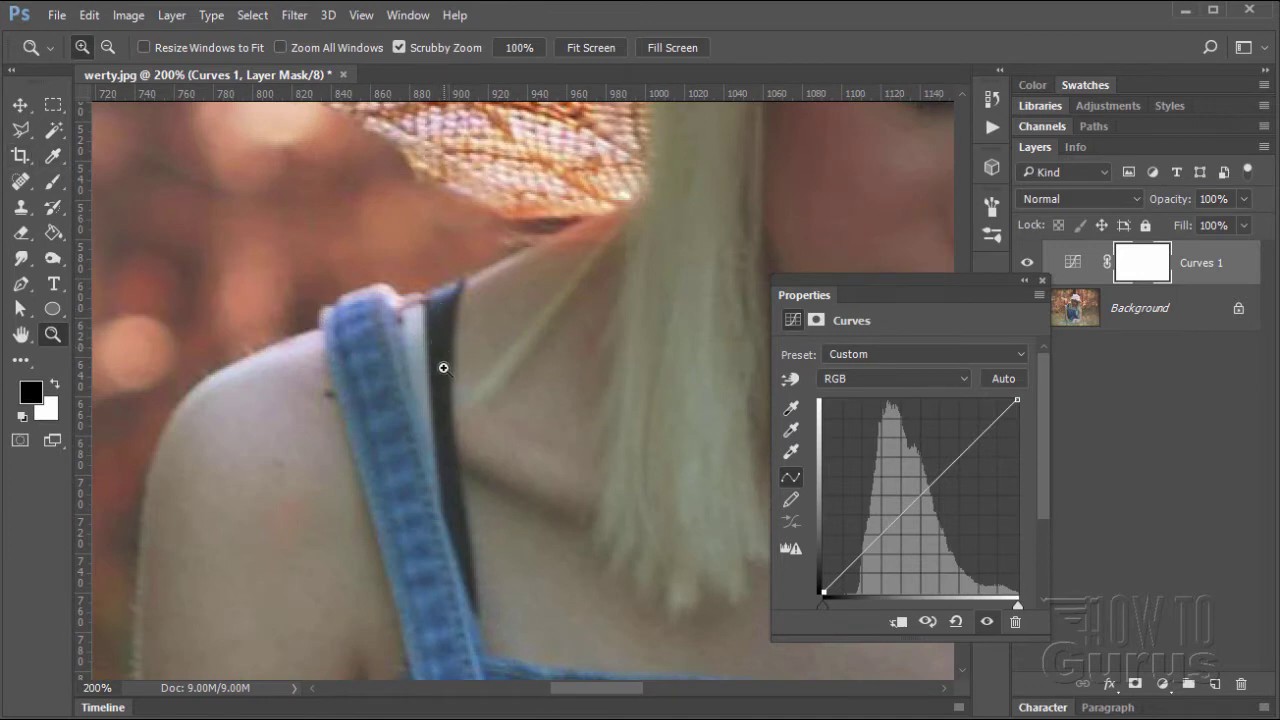
pyautogui.click(791, 408)
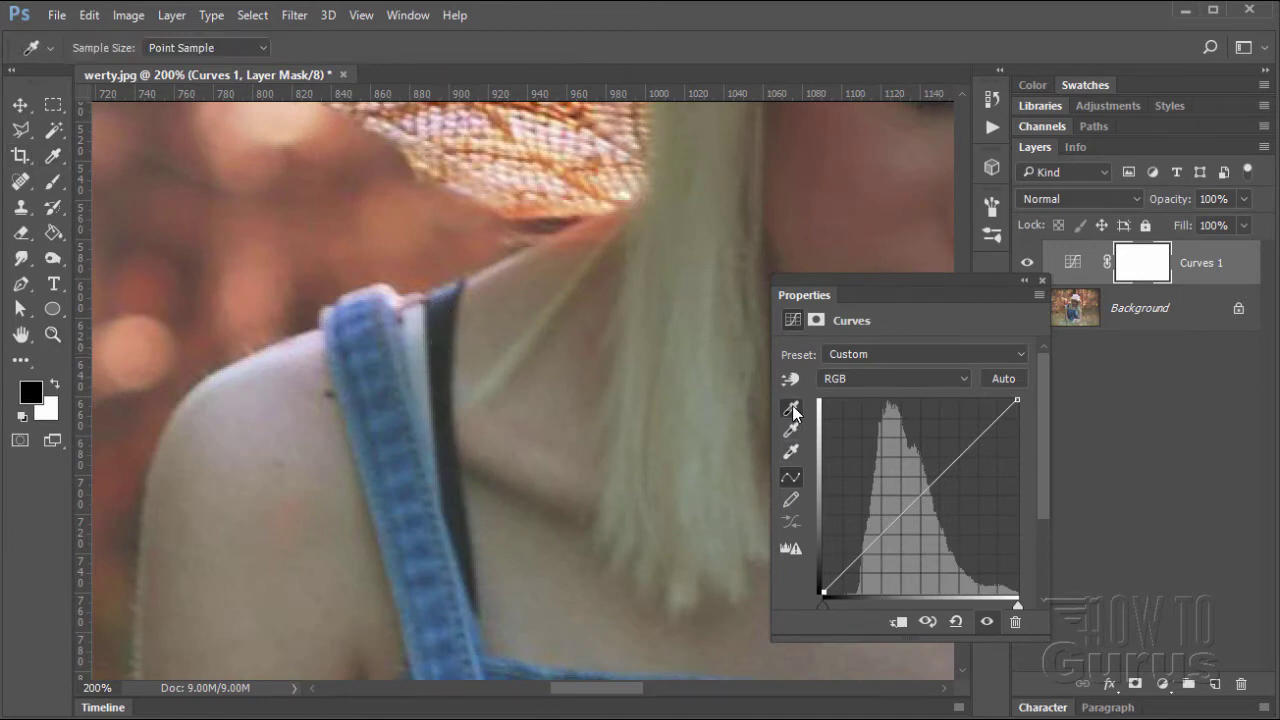
pyautogui.click(447, 329)
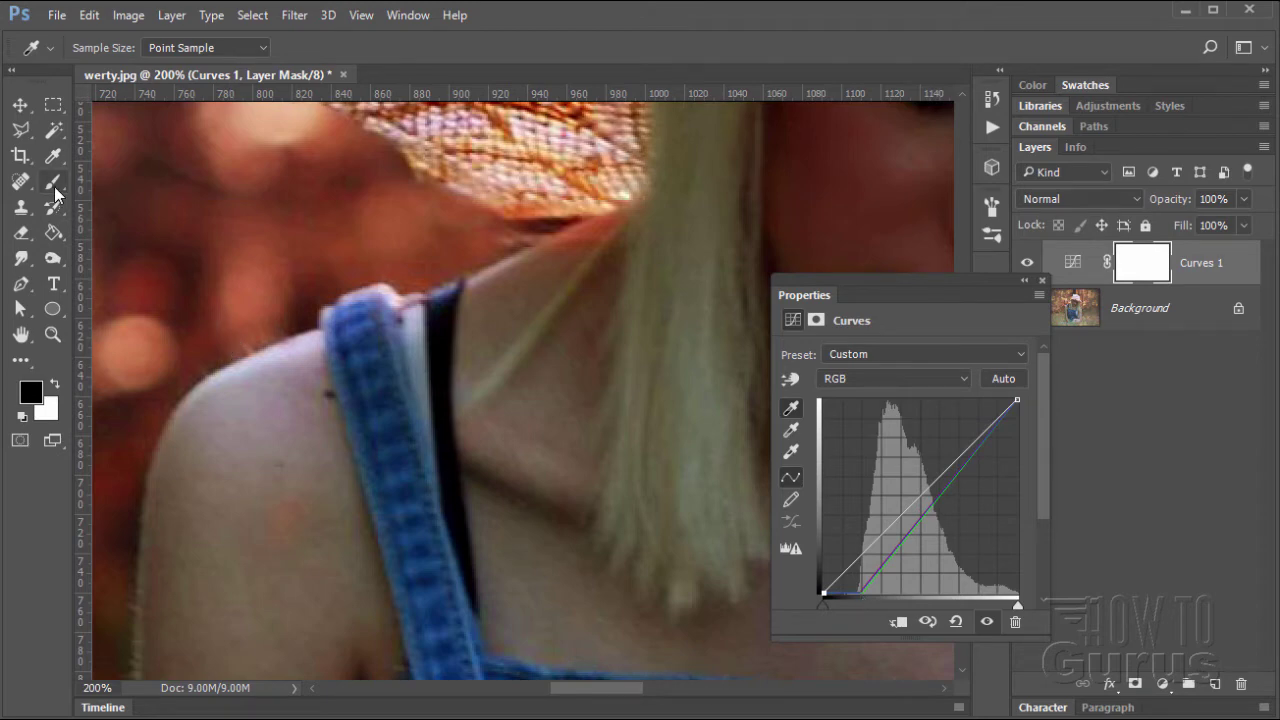
# Bring the whole photo back into view with Fit Screen, then Fill Screen.
pyautogui.click(58, 336)
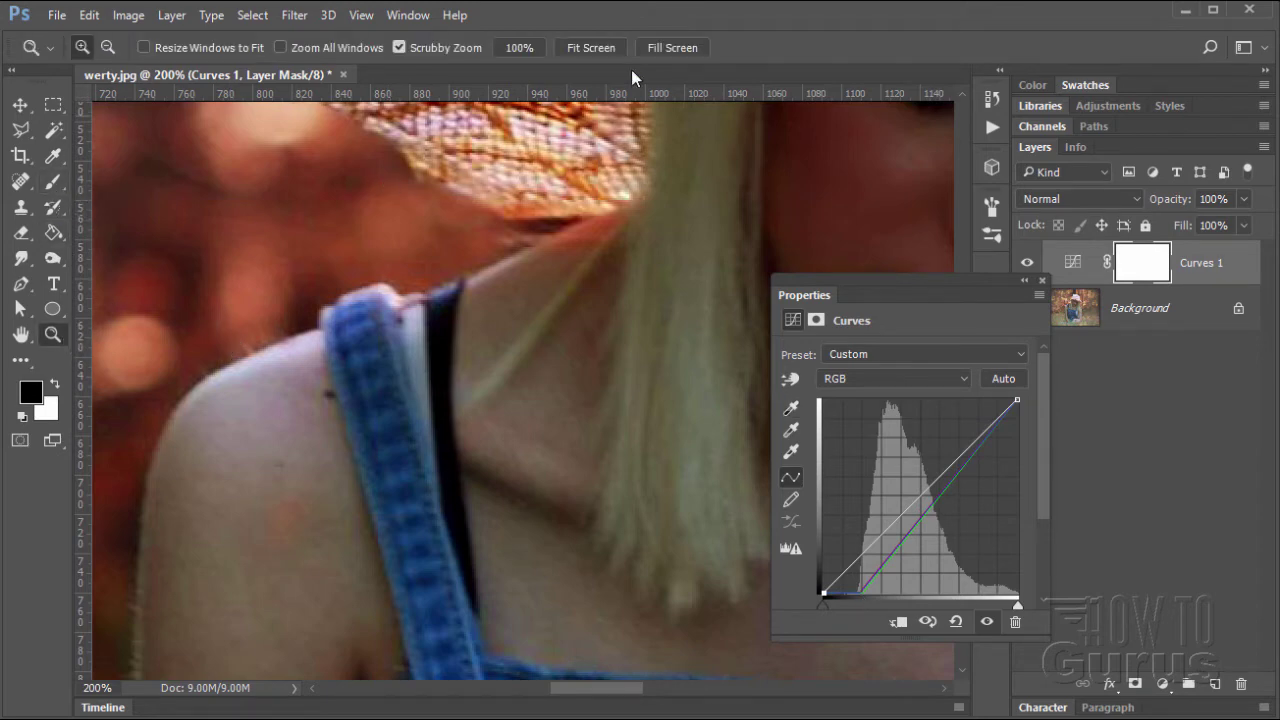
pyautogui.click(601, 47)
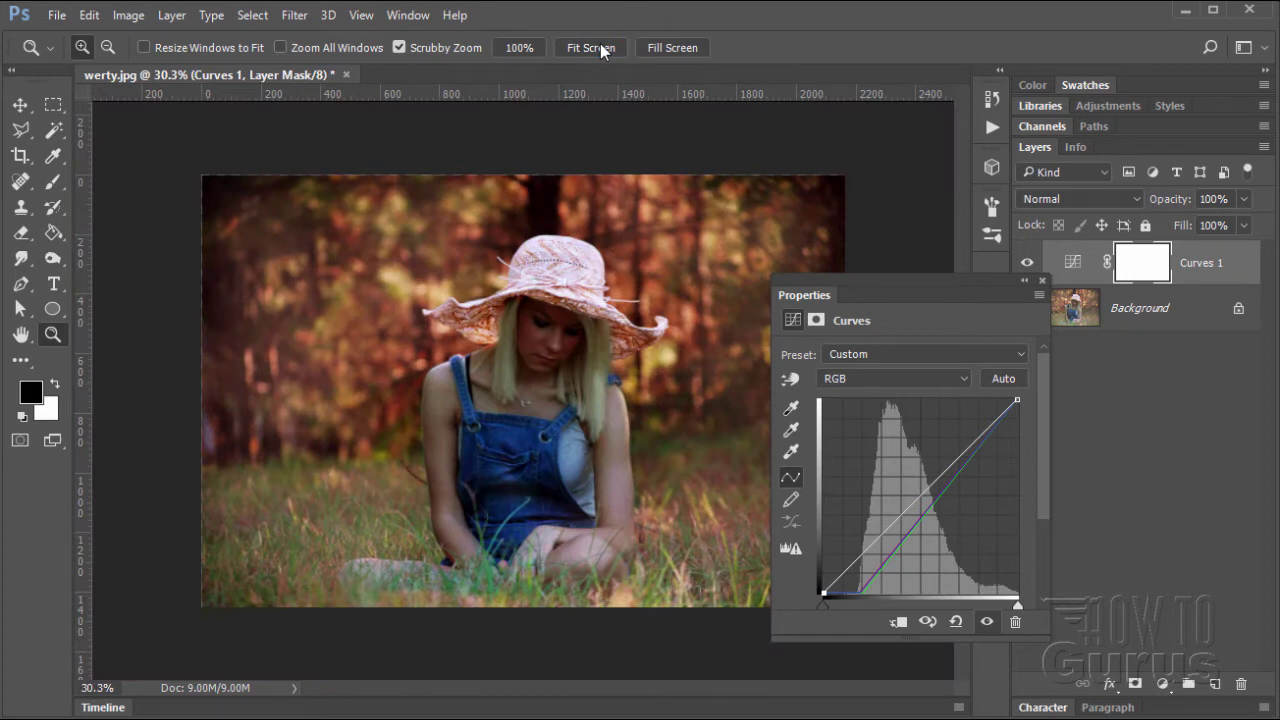
pyautogui.click(685, 50)
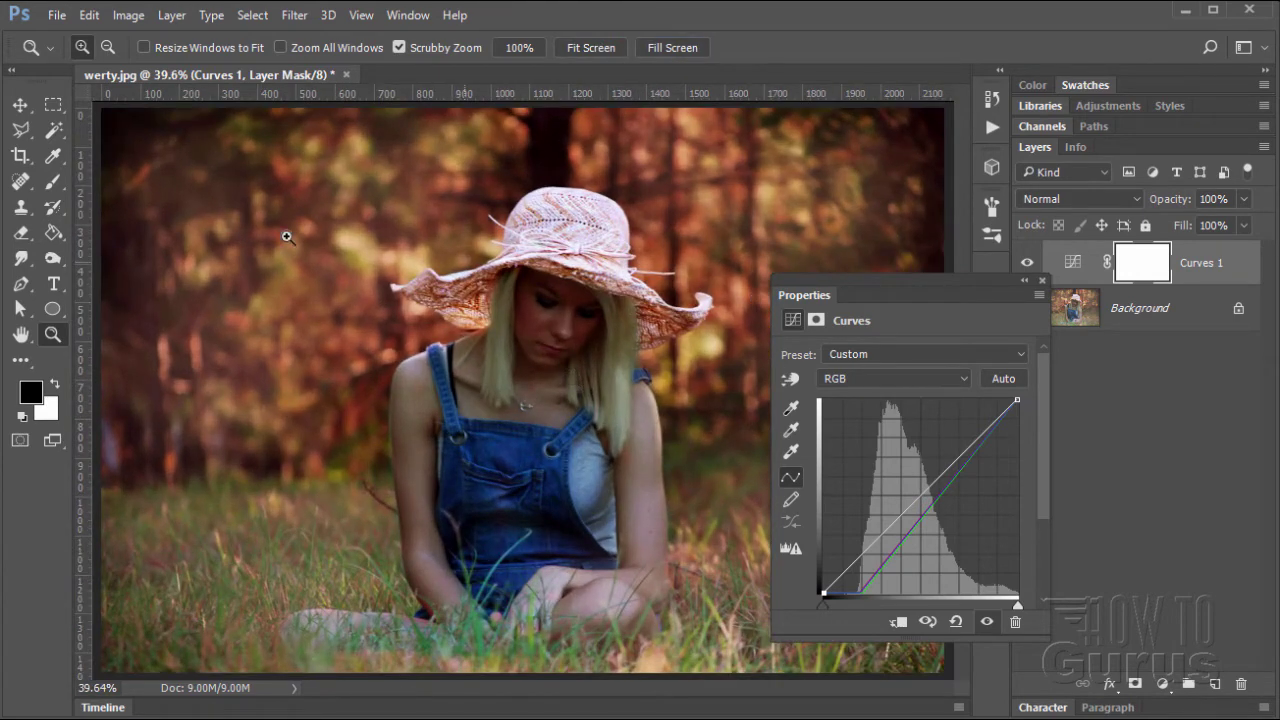
# Alt-drag the Curves white slider slightly left until only the hat highlights clip.
pyautogui.click(30, 126)
pyautogui.click(25, 106)
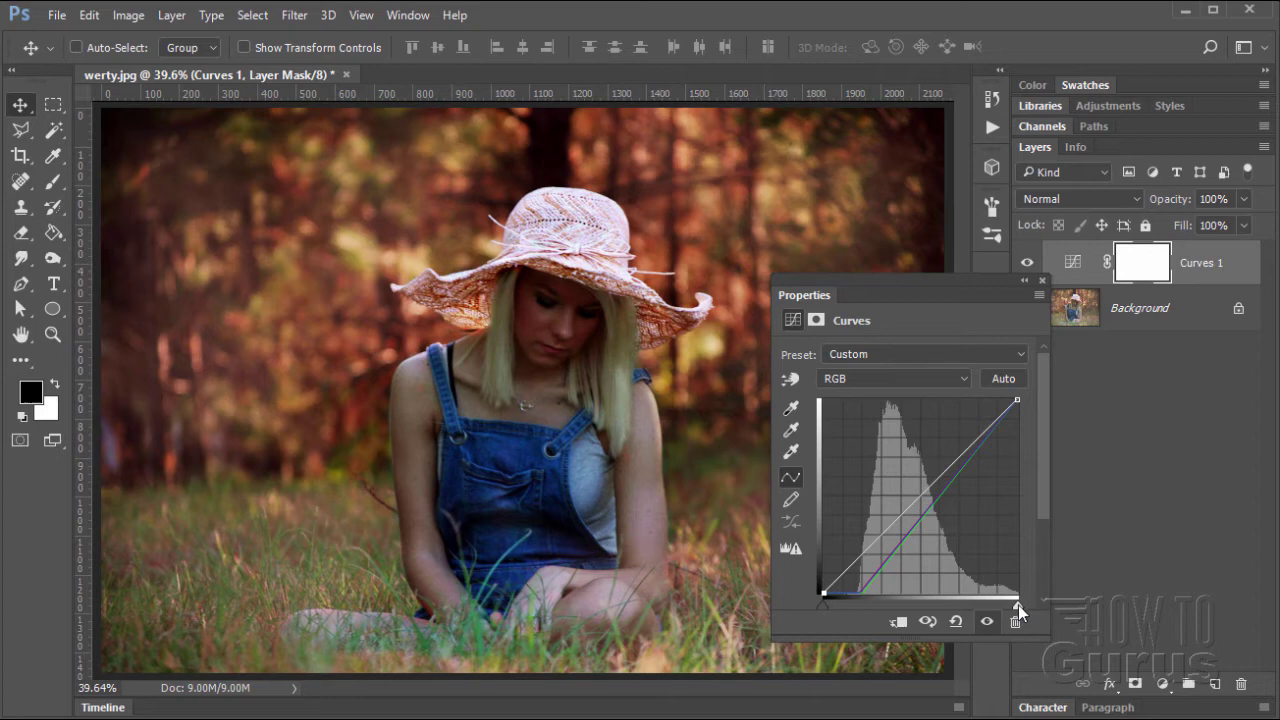
pyautogui.press('alt')
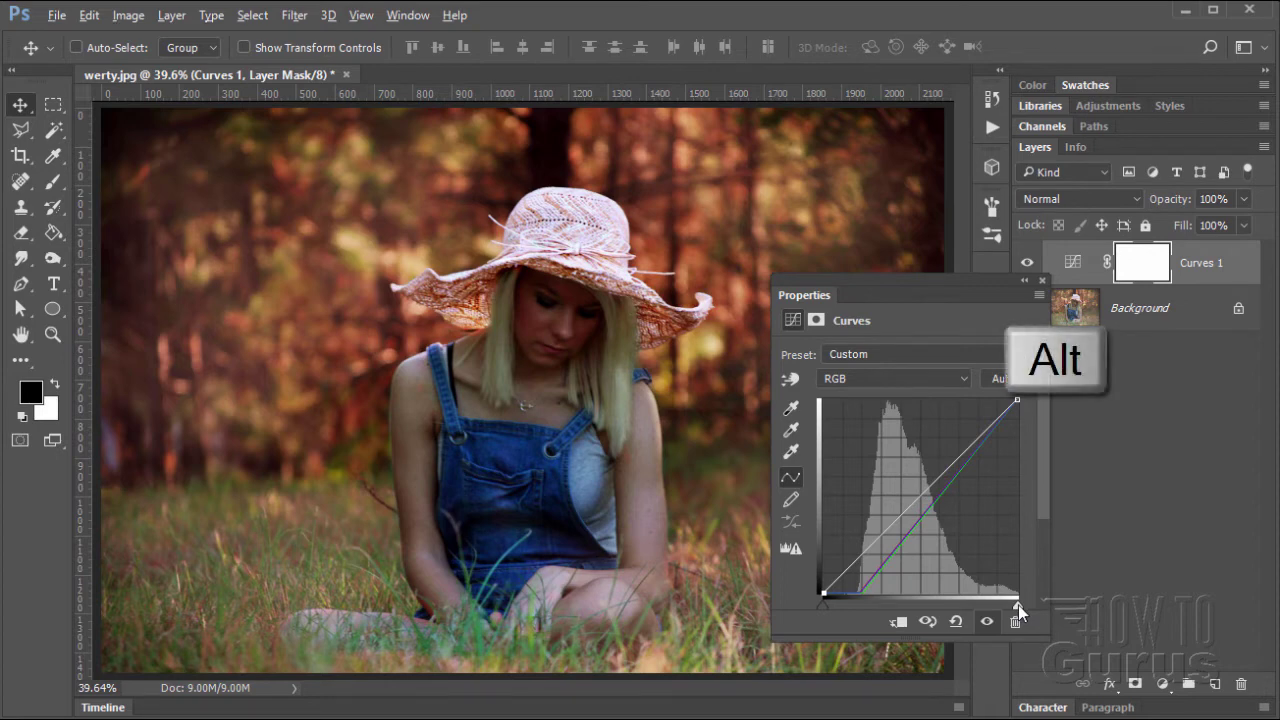
pyautogui.moveTo(1018, 608); pyautogui.dragTo(990, 612)
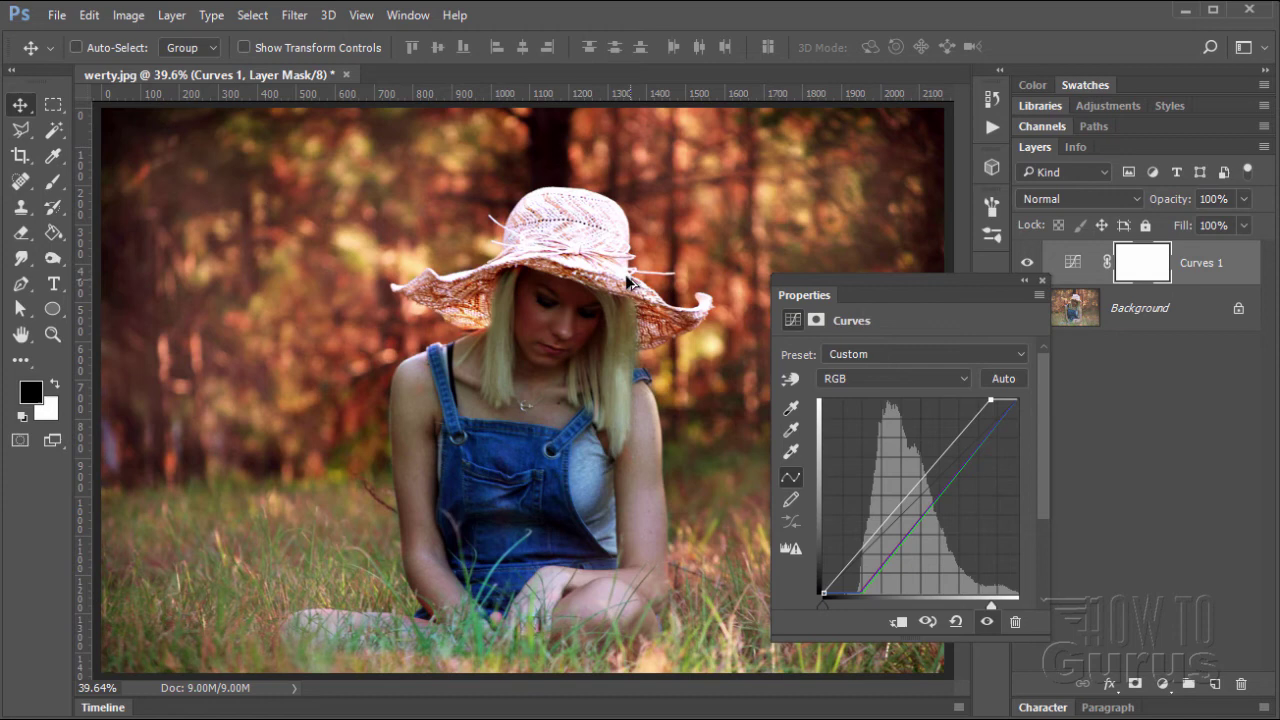
pyautogui.moveTo(993, 612)
pyautogui.mouseDown()
pyautogui.moveTo(1022, 613)
pyautogui.moveTo(992, 606)
pyautogui.mouseUp()
pyautogui.moveTo(991, 609); pyautogui.dragTo(993, 608)
pyautogui.moveTo(993, 608); pyautogui.dragTo(993, 608)
# Zoom in on the hat brim and Alt-click the white slider to preview clipping highlights.
pyautogui.click(53, 334)
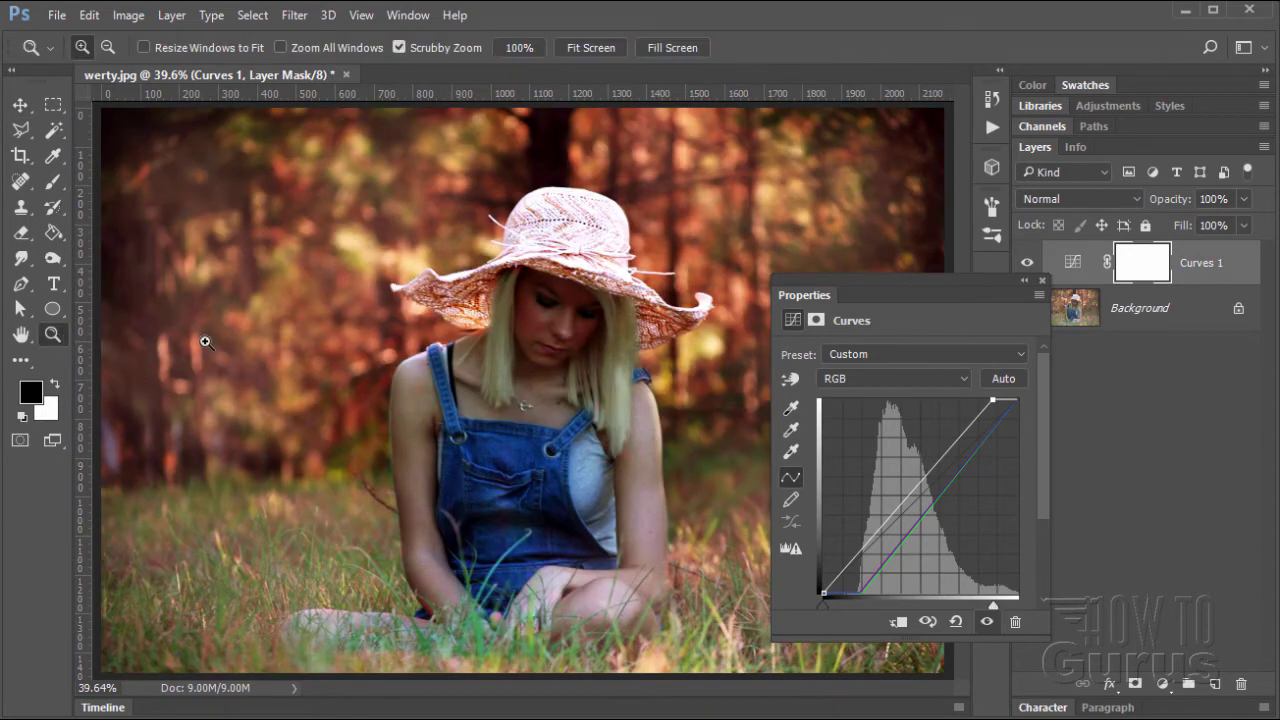
pyautogui.click(630, 280)
pyautogui.click(634, 277)
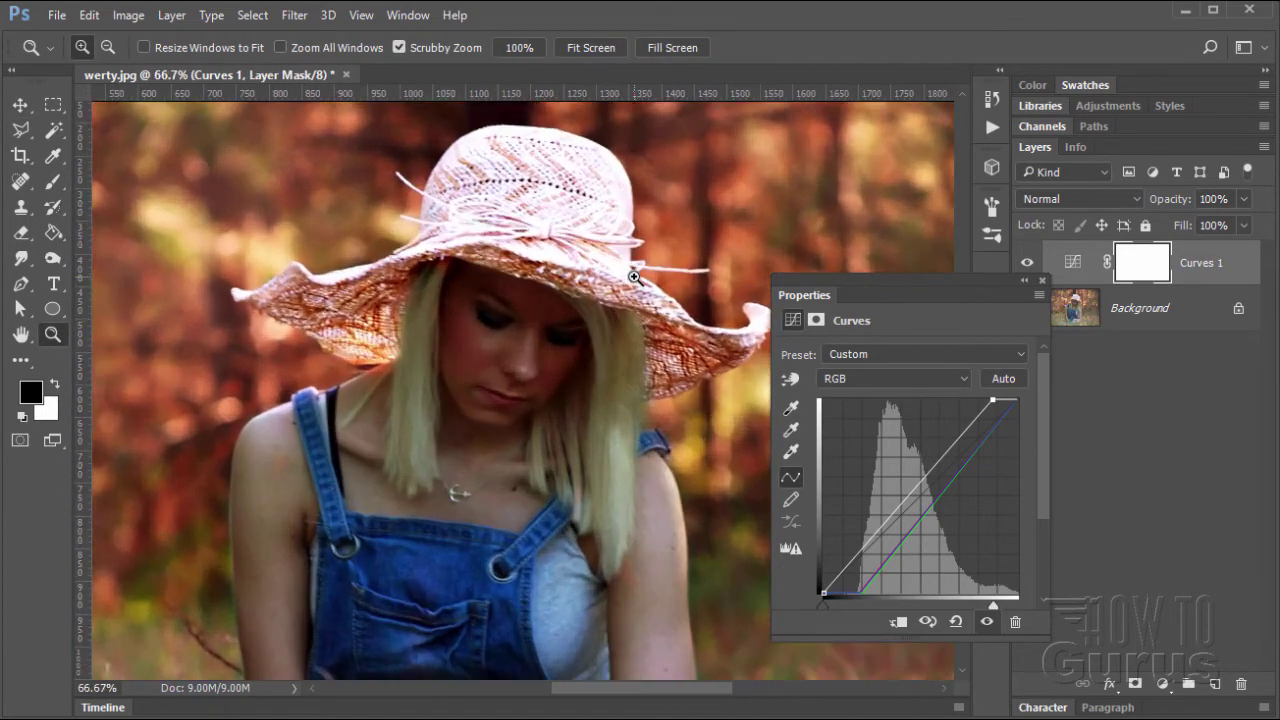
pyautogui.click(634, 277)
pyautogui.click(634, 277)
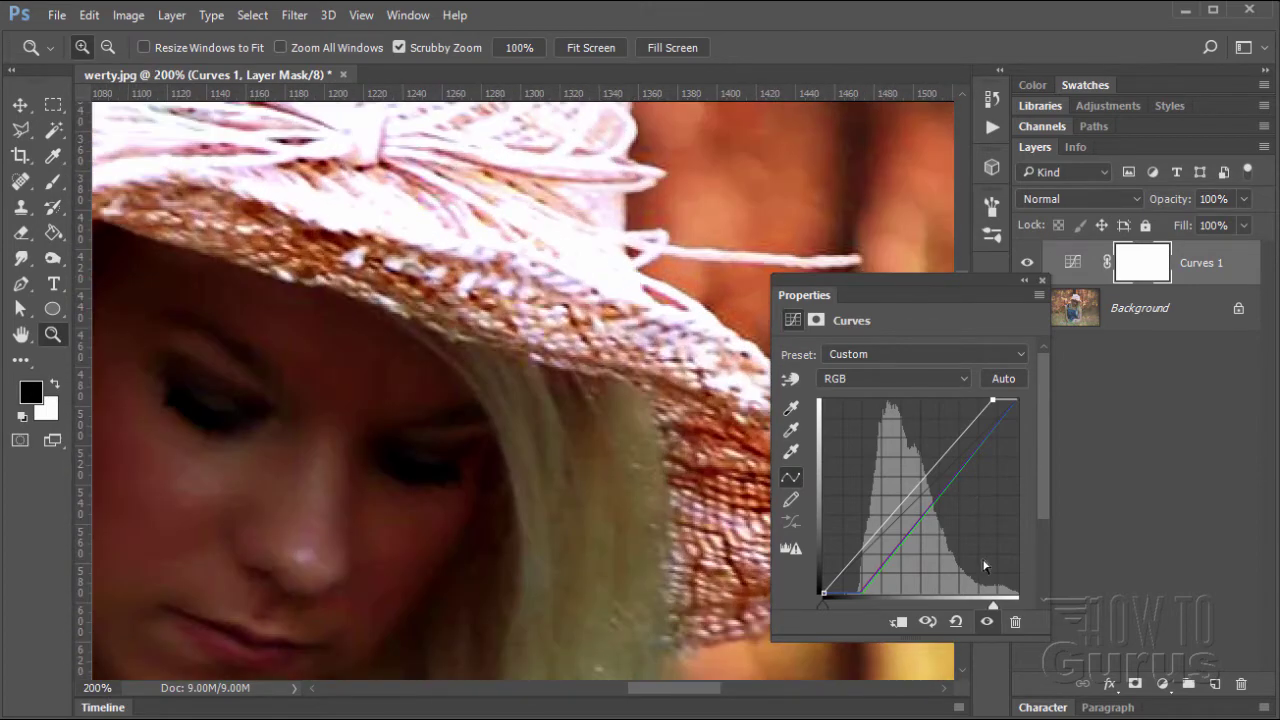
pyautogui.press('alt')
pyautogui.keyDown('alt'); pyautogui.click(994, 608); pyautogui.keyUp('alt')
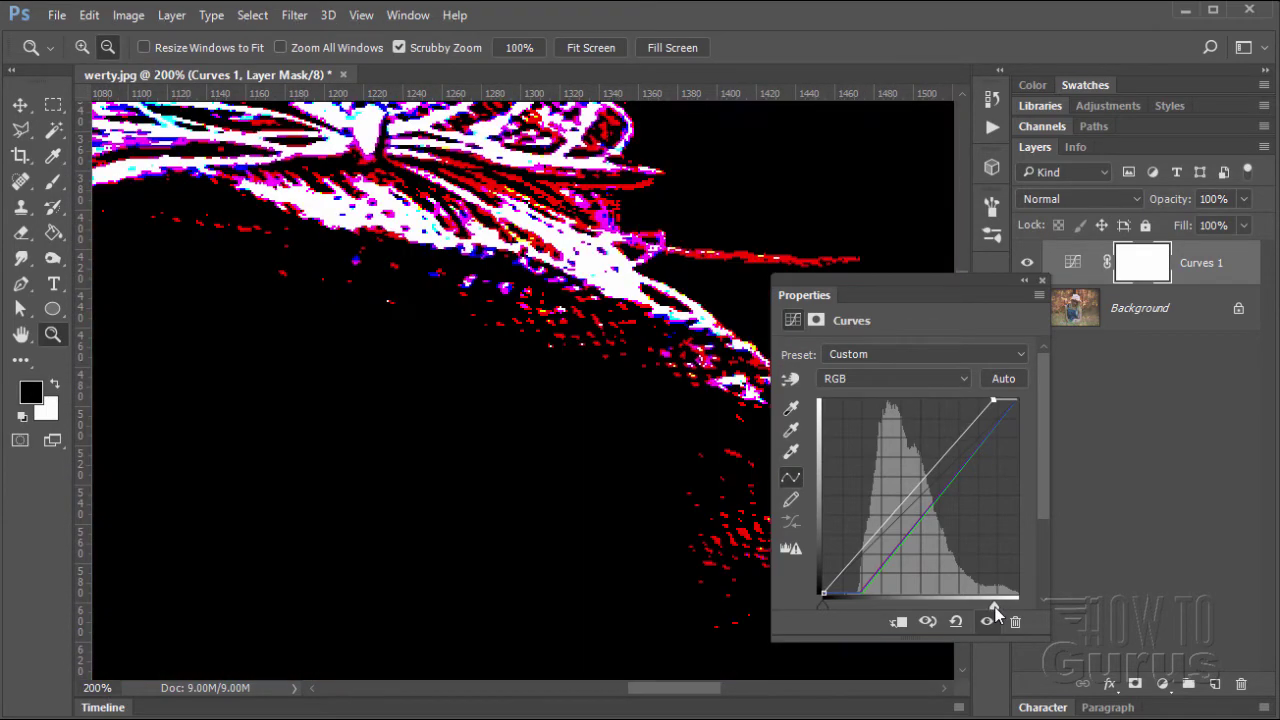
pyautogui.keyDown('alt'); pyautogui.click(994, 608); pyautogui.keyUp('alt')
pyautogui.keyDown('alt'); pyautogui.click(994, 608); pyautogui.keyUp('alt')
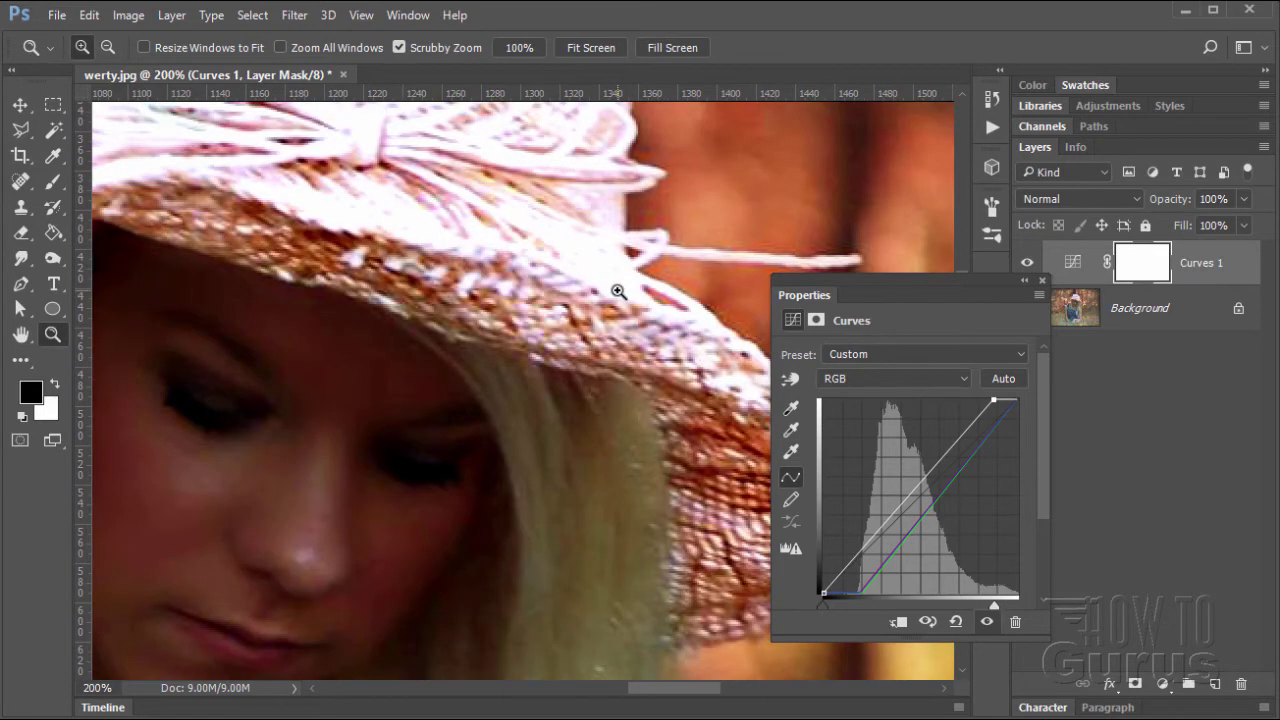
# Set the Curves white point from the hat's brightest area and fit the photo on screen.
pyautogui.click(790, 452)
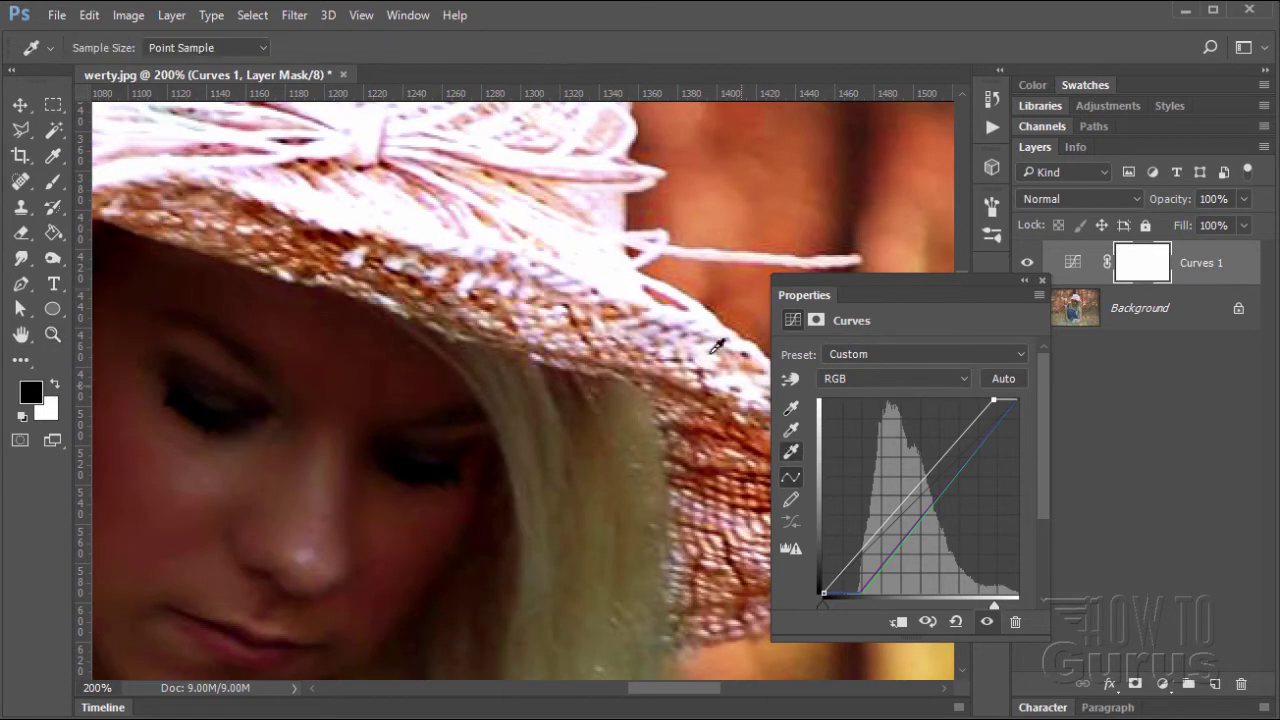
pyautogui.click(624, 281)
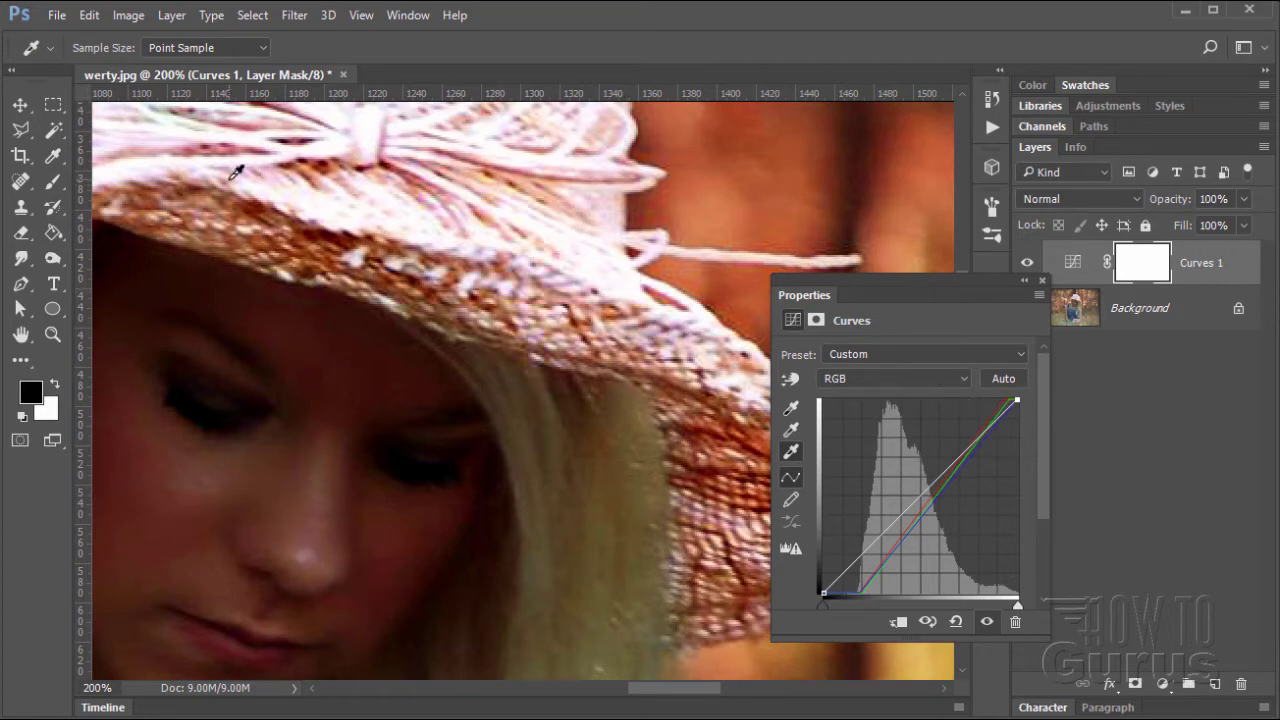
pyautogui.click(792, 432)
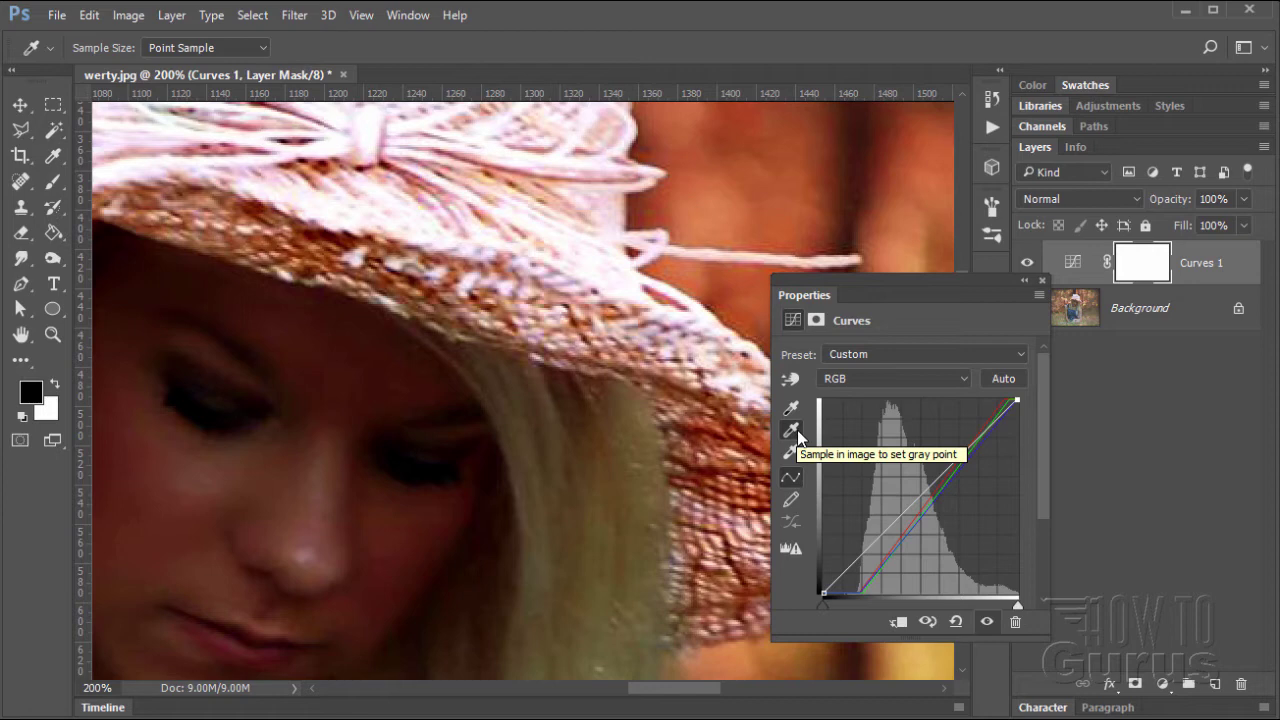
pyautogui.click(54, 334)
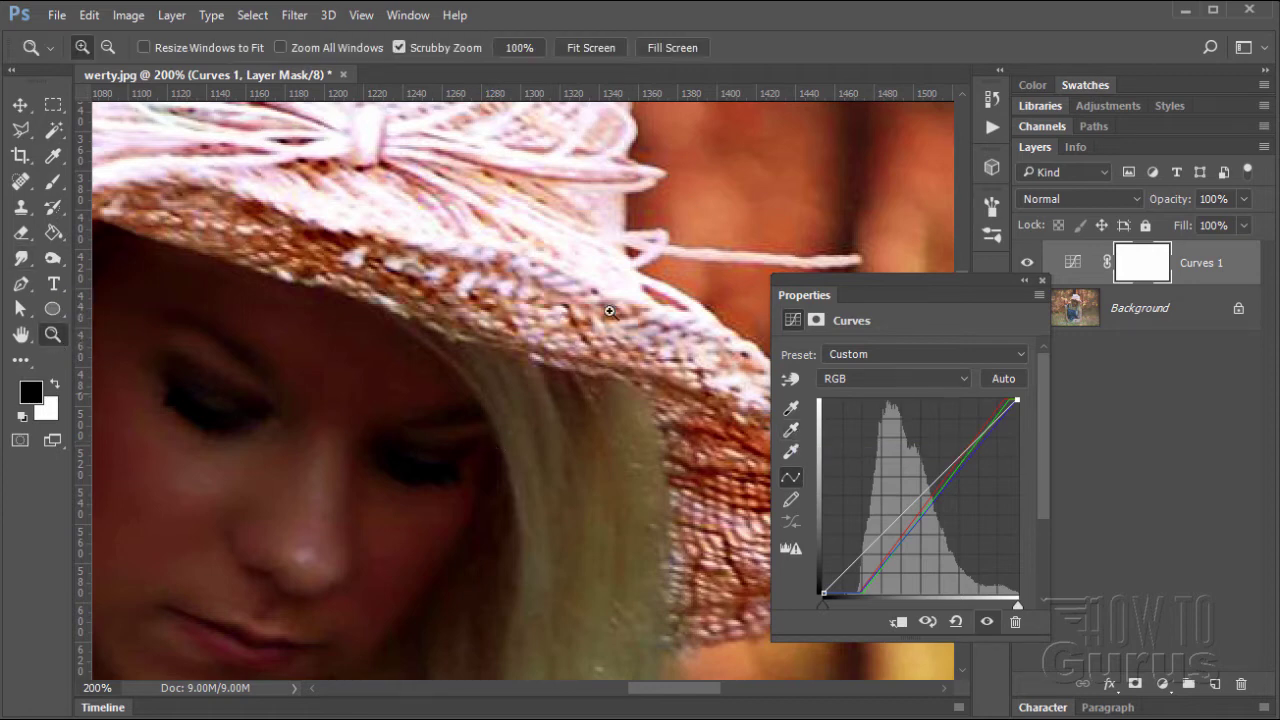
pyautogui.click(679, 54)
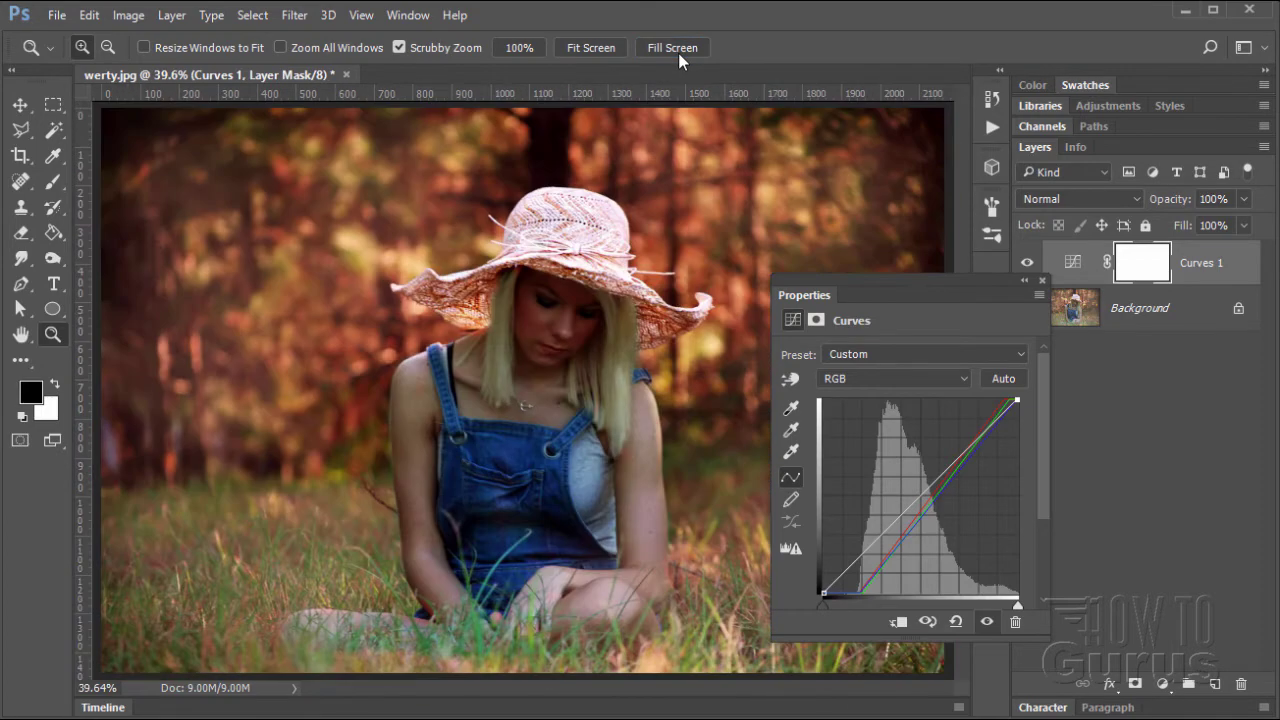
# Select the gray-point eyedropper and zoom in close on the hat and face.
pyautogui.click(22, 106)
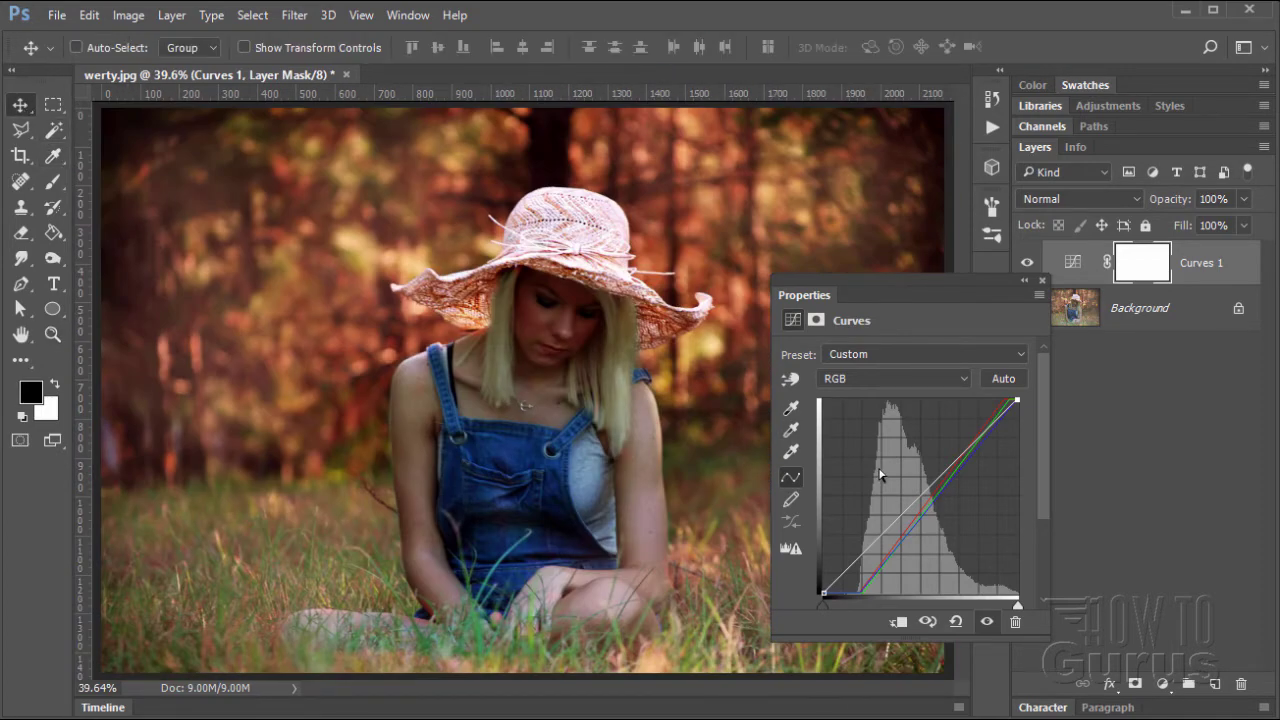
pyautogui.click(791, 430)
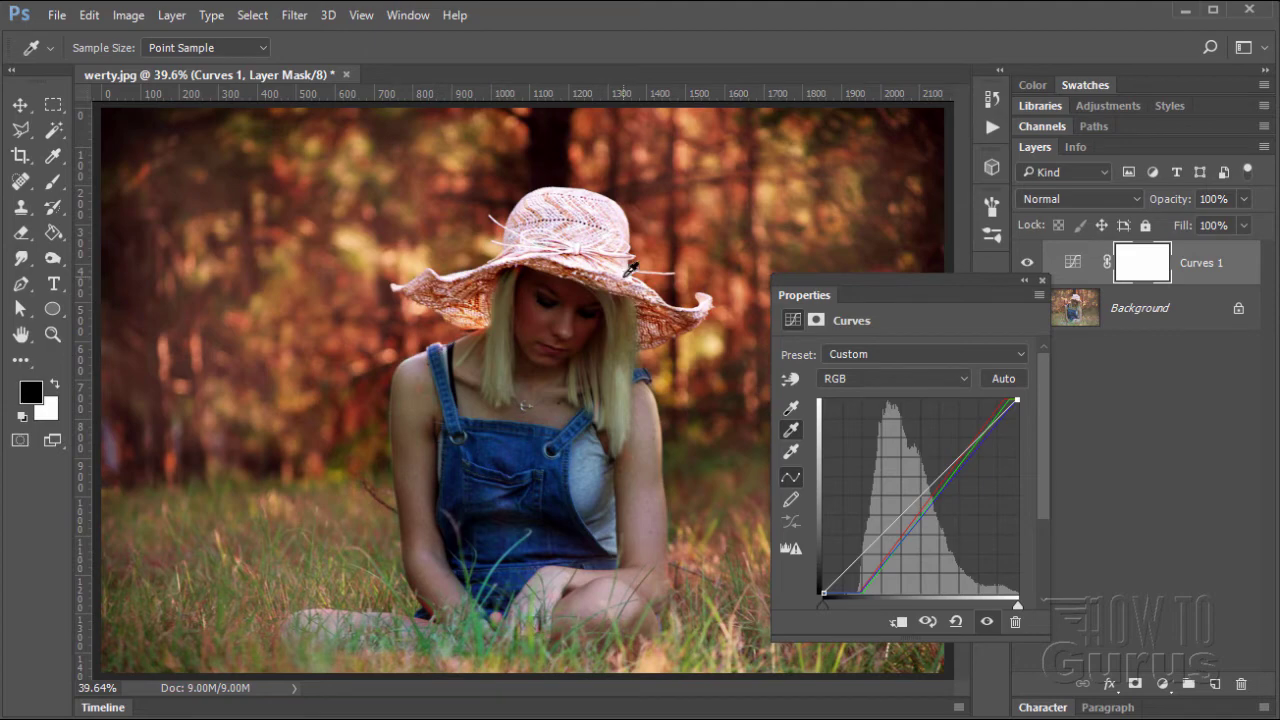
pyautogui.click(53, 333)
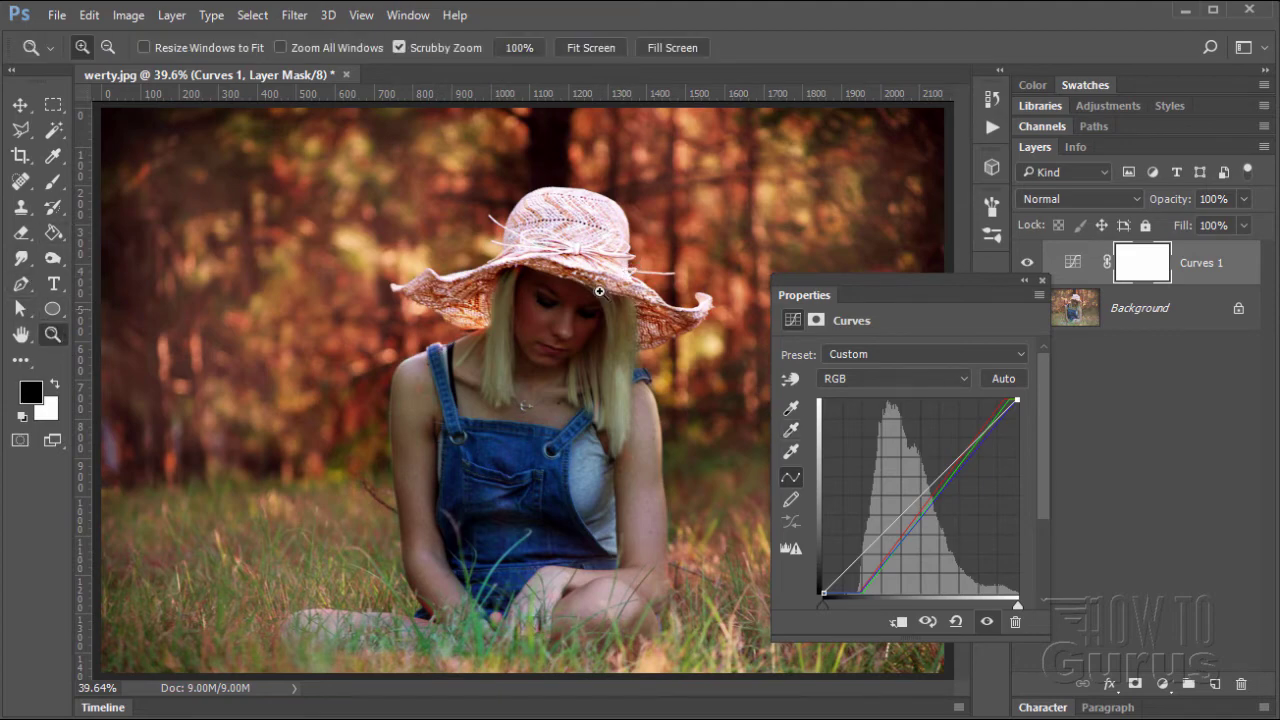
pyautogui.click(636, 281)
pyautogui.click(636, 281)
pyautogui.click(636, 281)
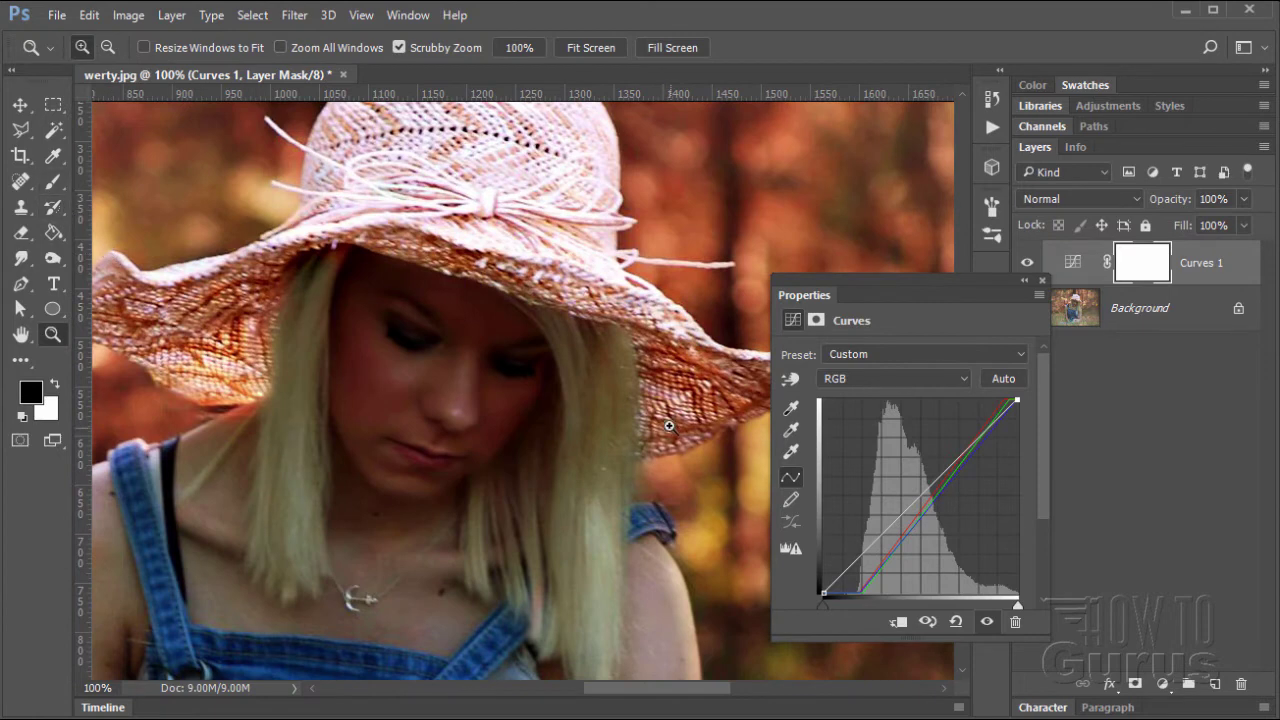
pyautogui.click(790, 430)
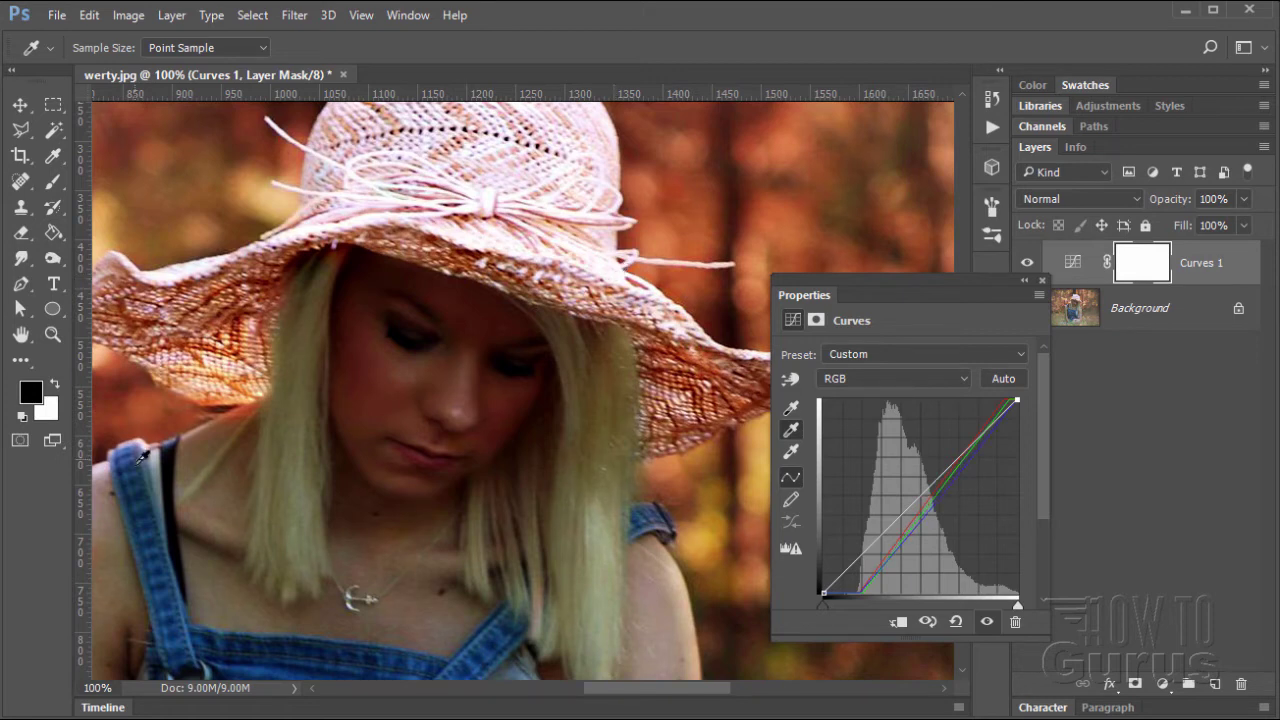
# Sample the strap and hat brim as gray points, then undo the green-cast change.
pyautogui.click(175, 452)
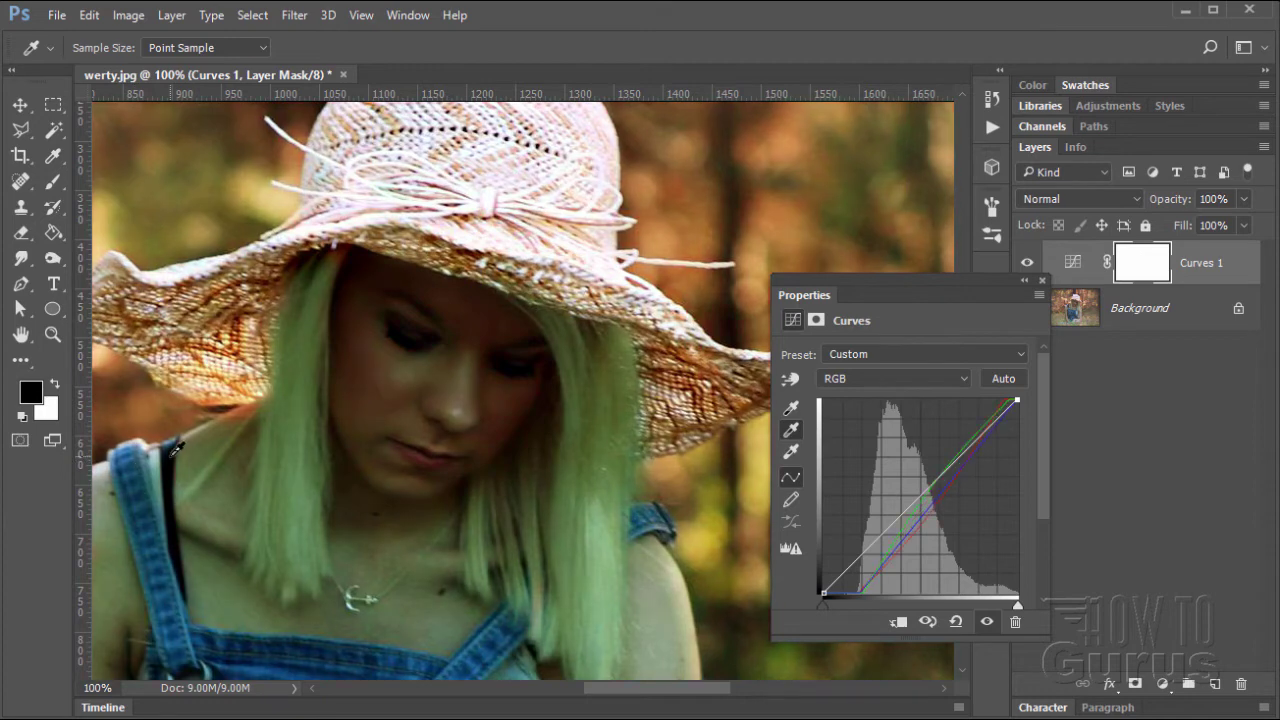
pyautogui.click(176, 453)
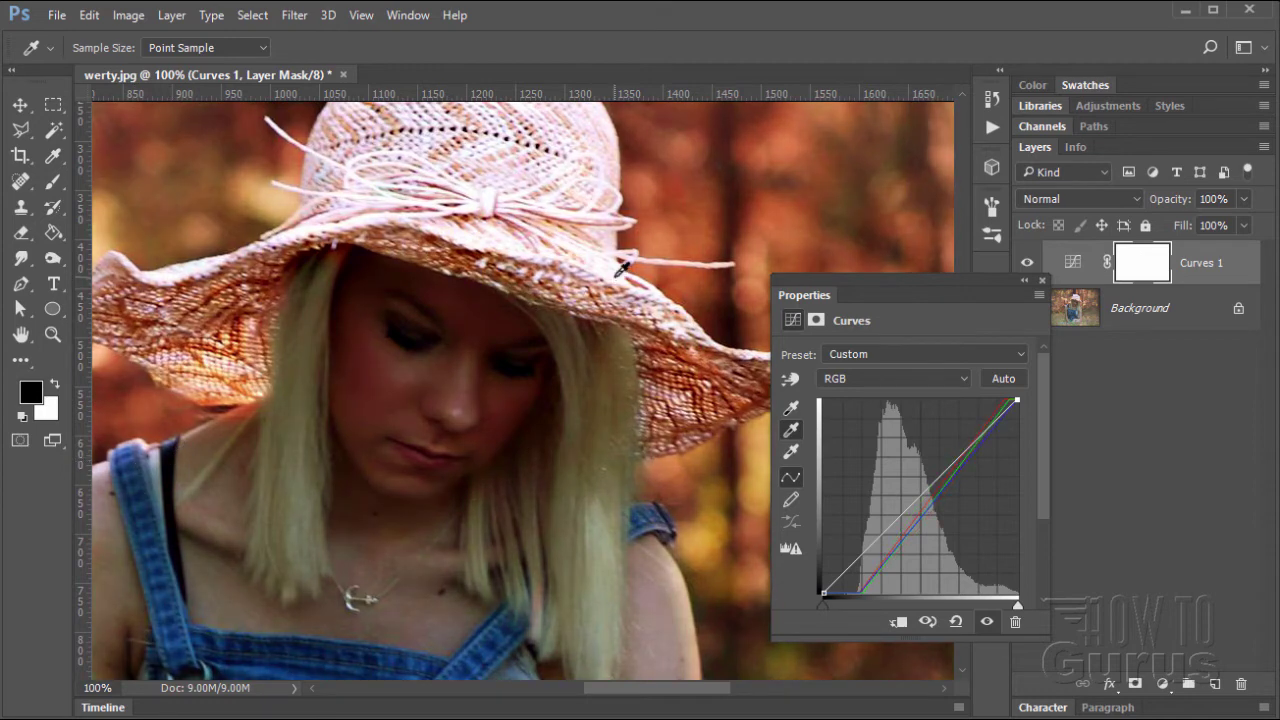
pyautogui.click(620, 268)
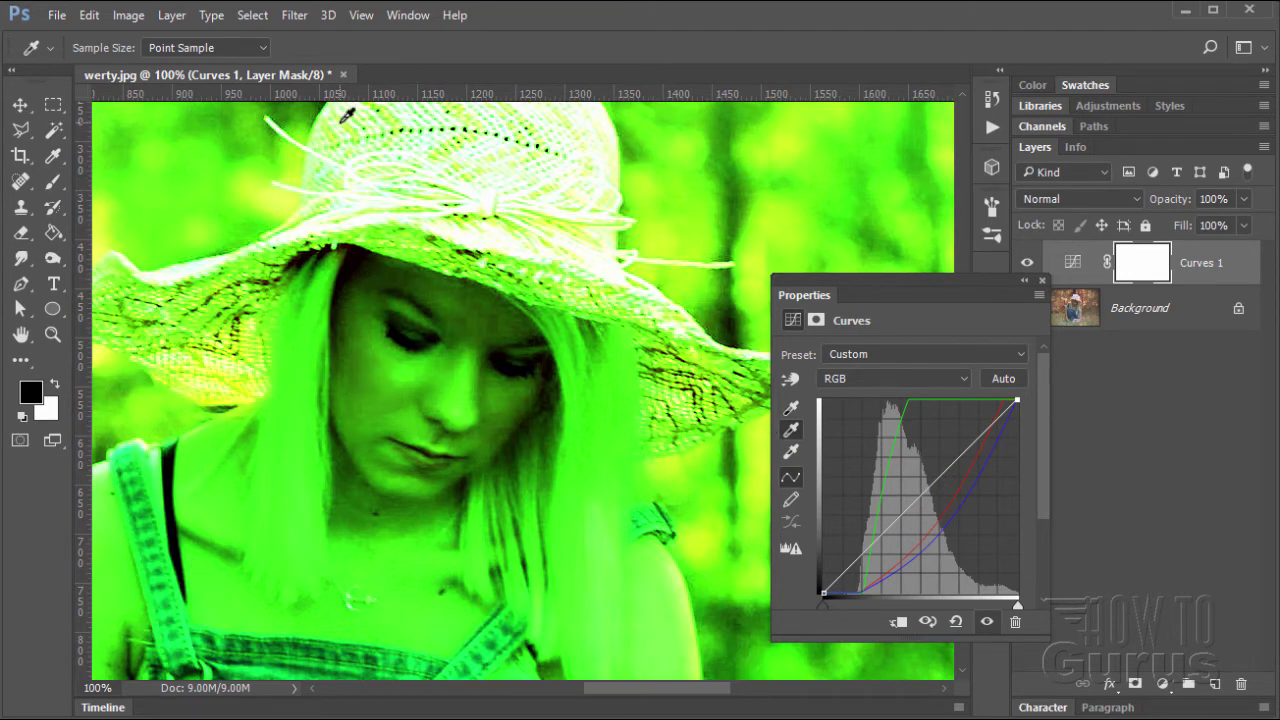
pyautogui.click(89, 16)
pyautogui.click(95, 36)
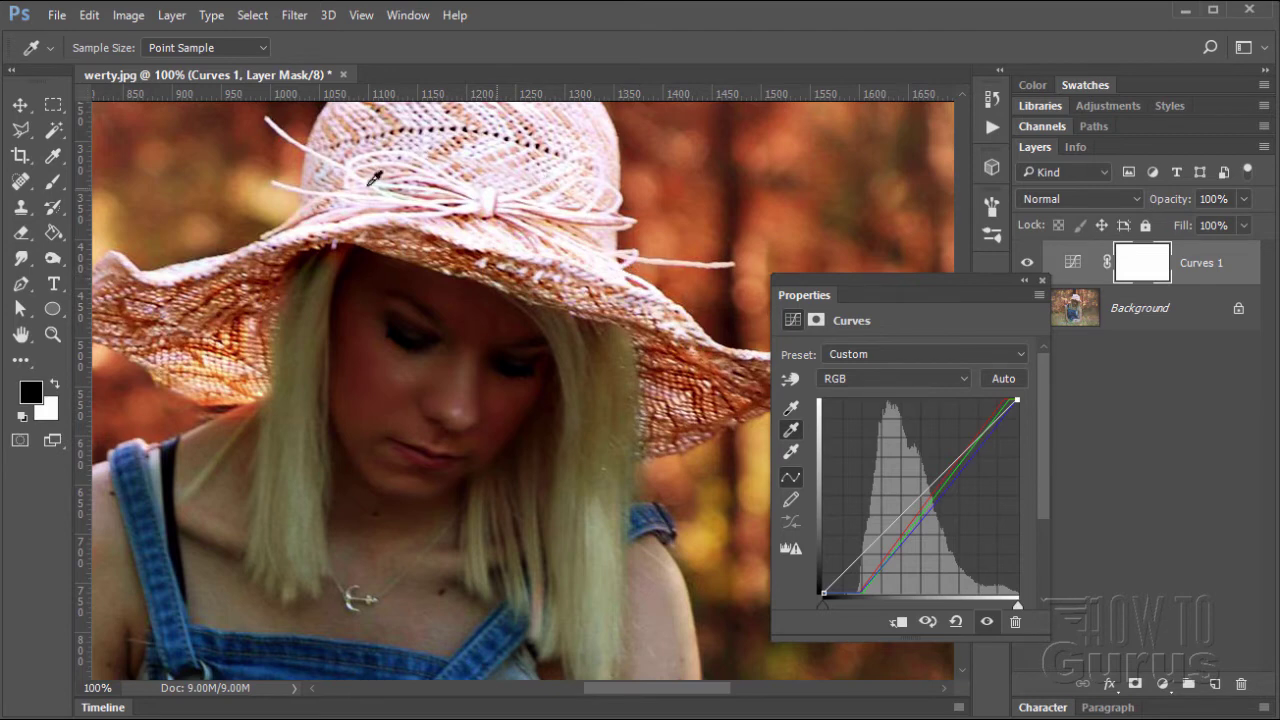
pyautogui.click(53, 335)
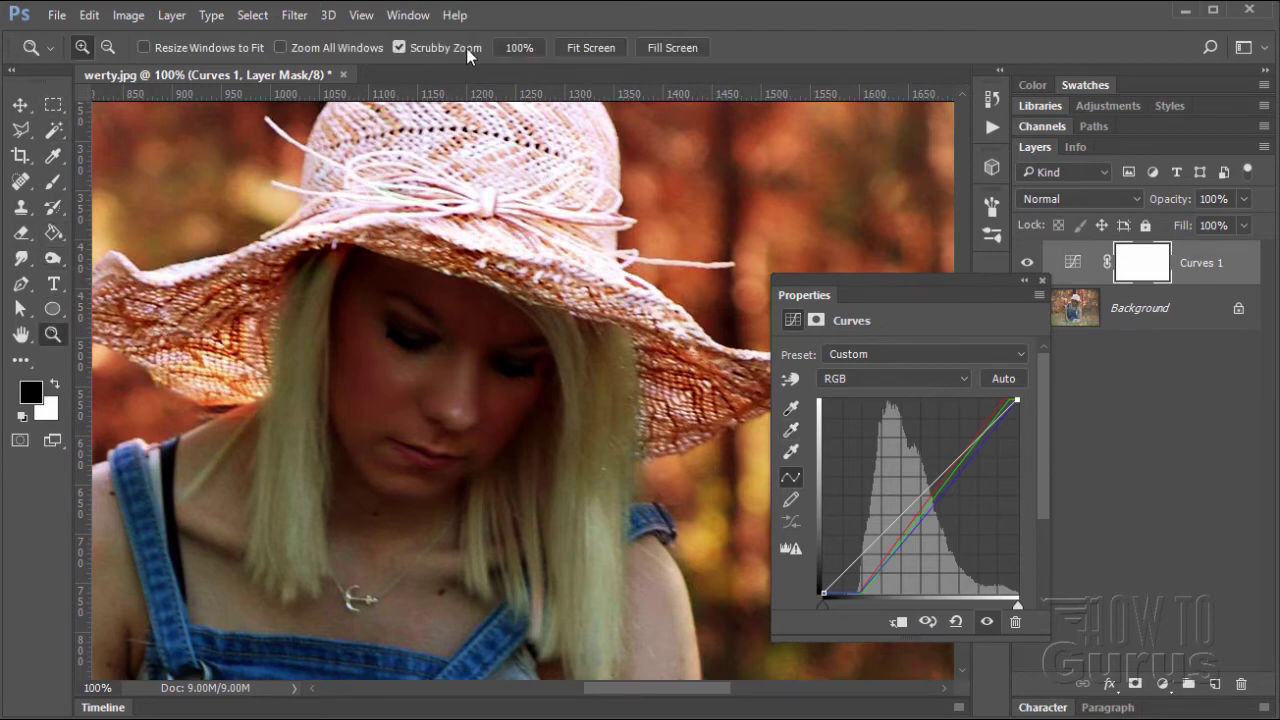
pyautogui.click(666, 48)
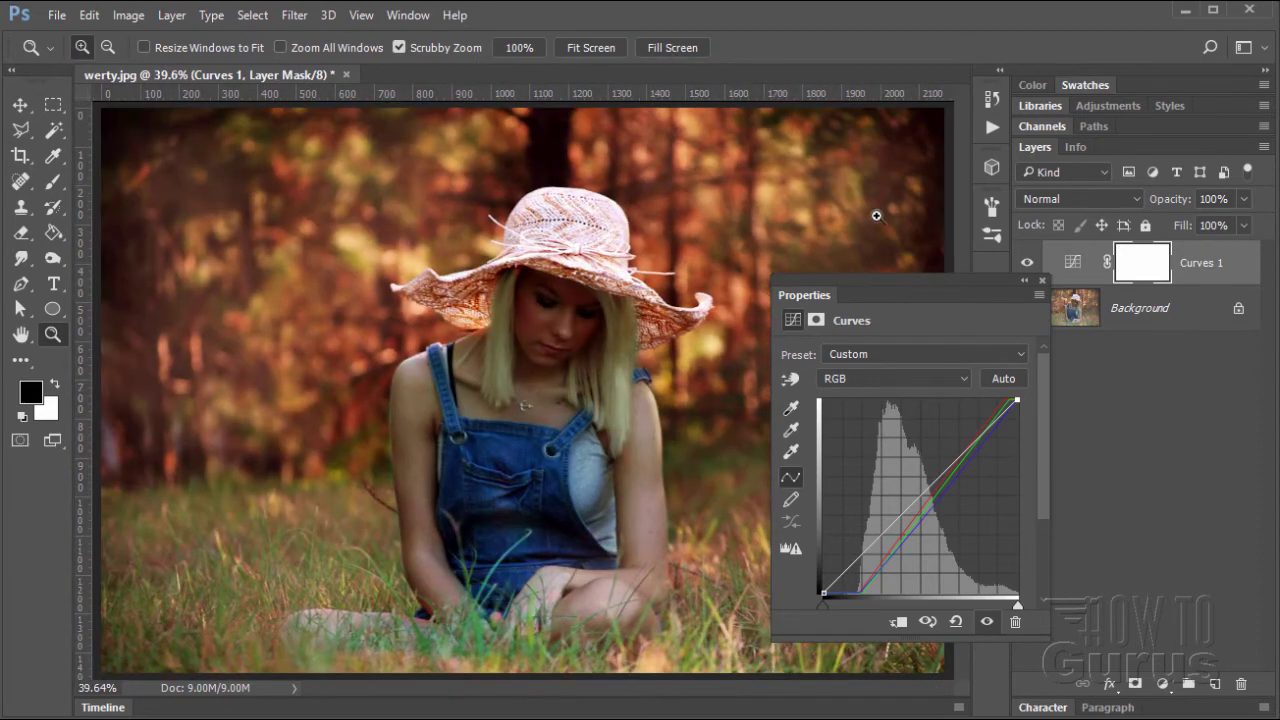
pyautogui.click(20, 105)
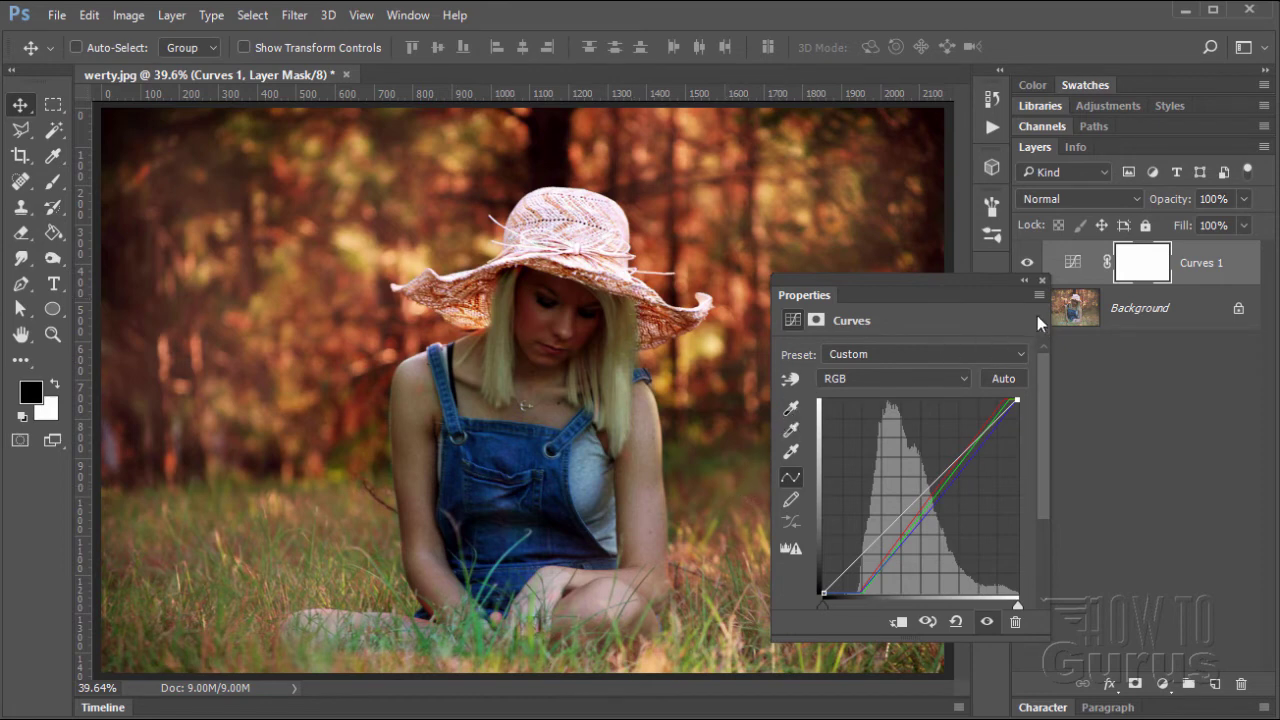
pyautogui.click(1043, 280)
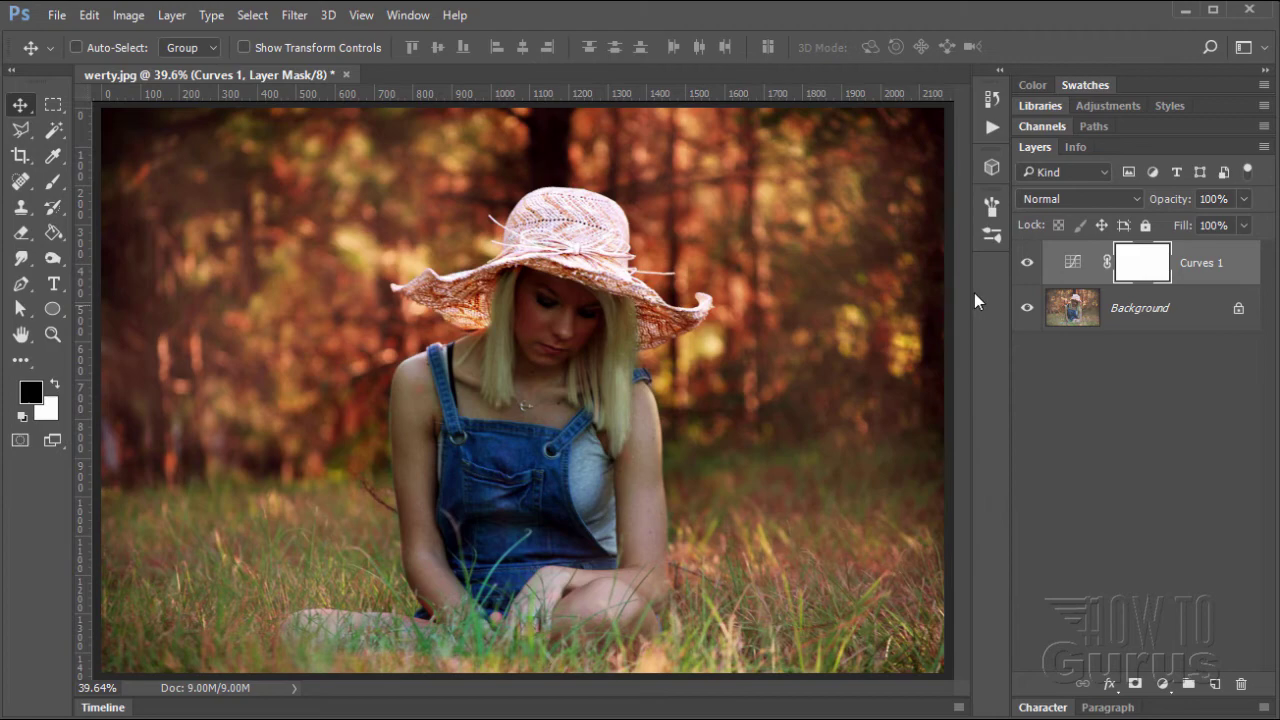
pyautogui.click(1030, 266)
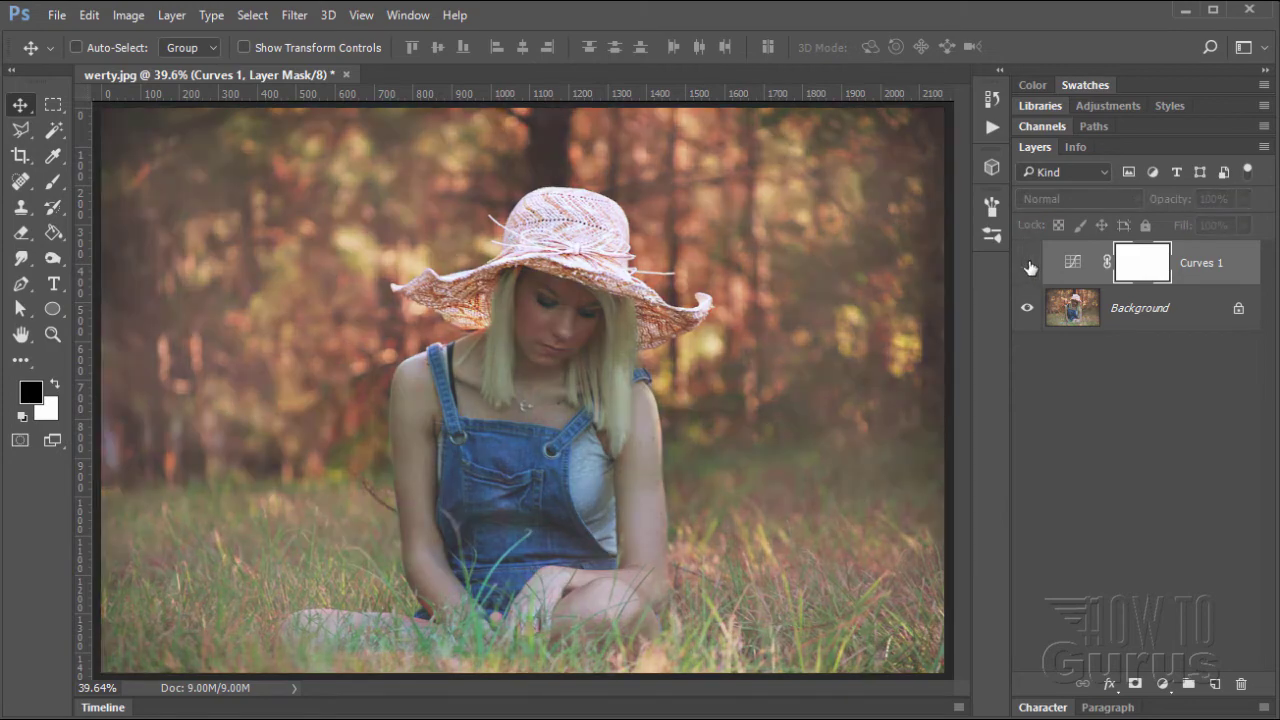
pyautogui.click(1027, 266)
pyautogui.click(1027, 266)
pyautogui.click(1027, 266)
pyautogui.click(1027, 266)
pyautogui.click(1027, 266)
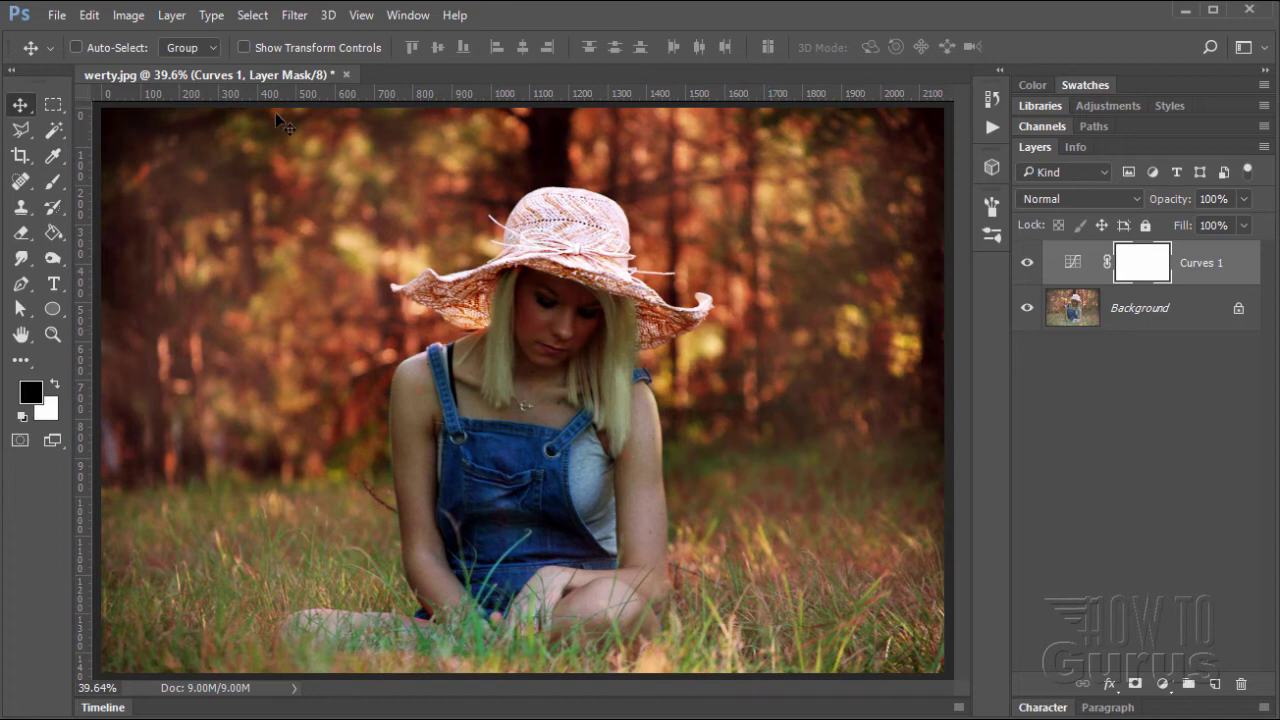
# Add a Levels 1 adjustment layer via Layer > New Adjustment Layer > Levels.
pyautogui.click(170, 15)
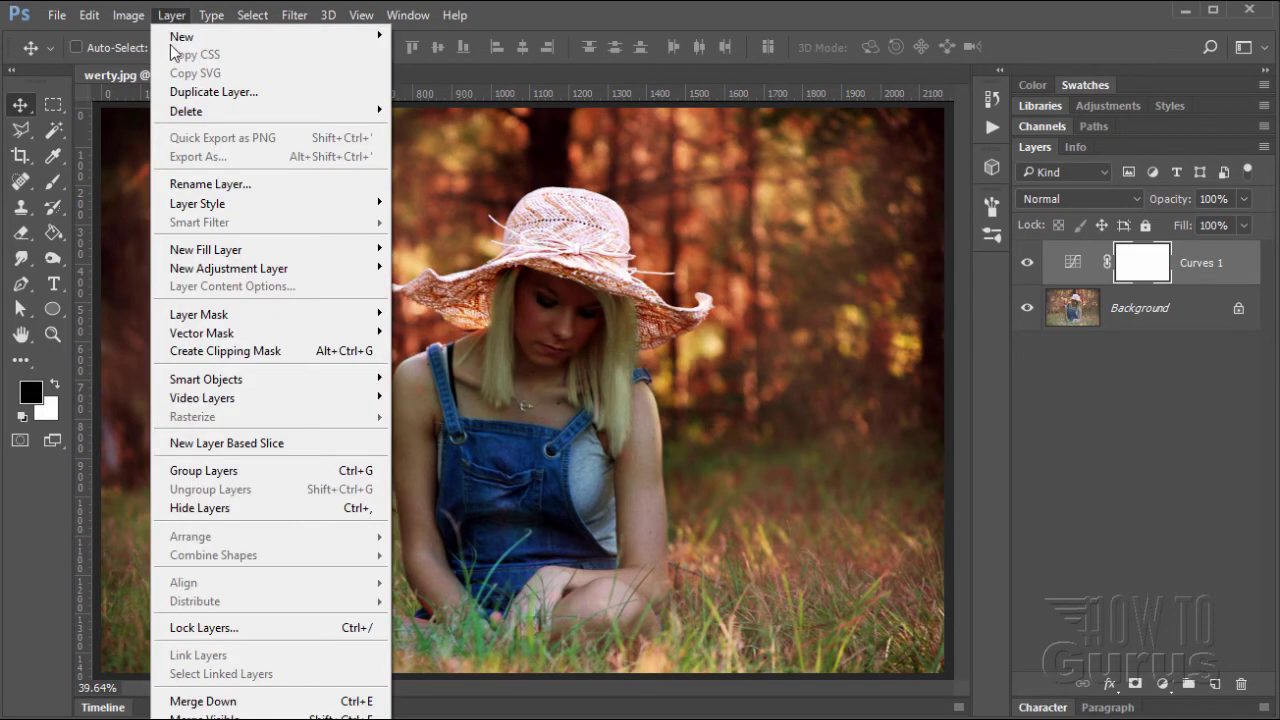
pyautogui.moveTo(245, 268)
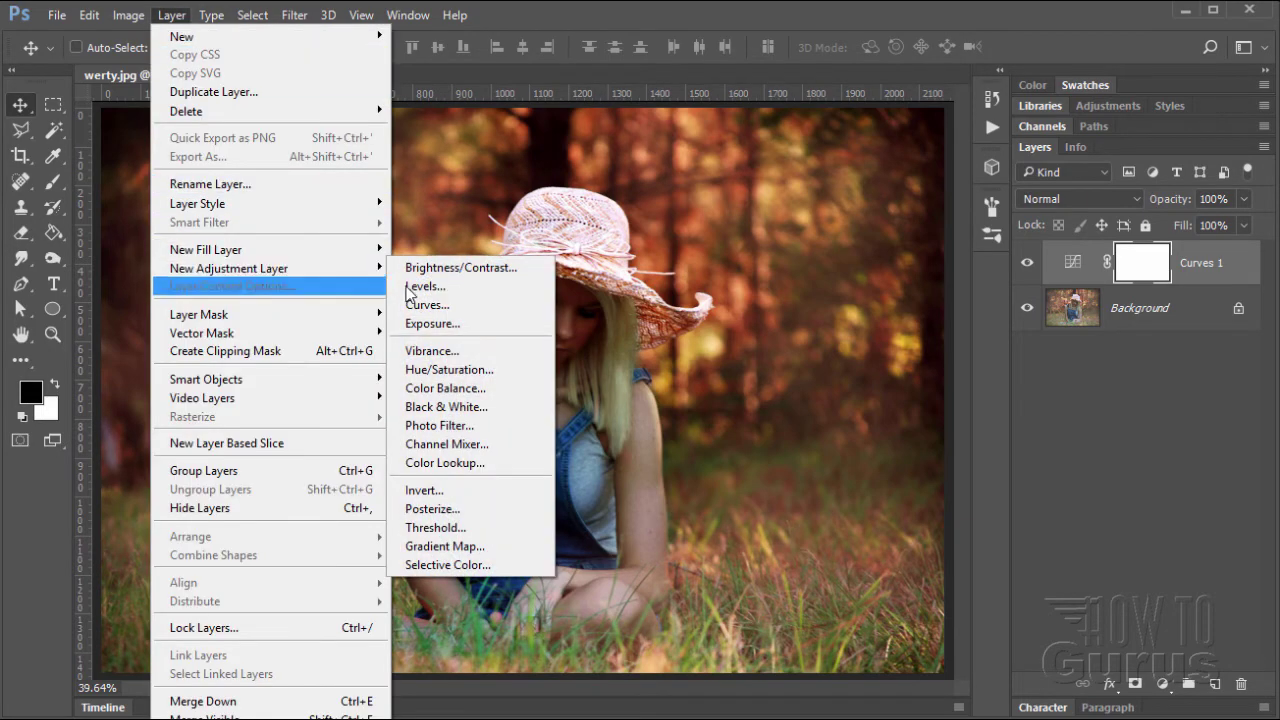
pyautogui.click(437, 287)
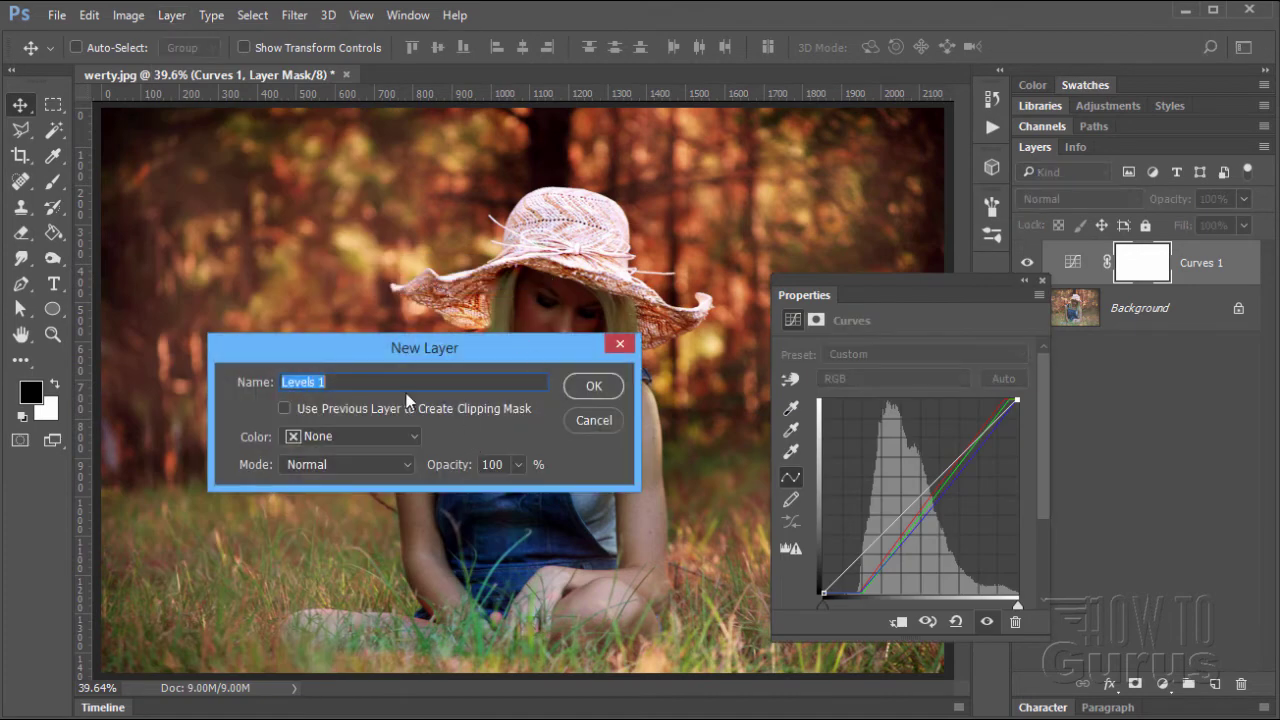
pyautogui.click(592, 386)
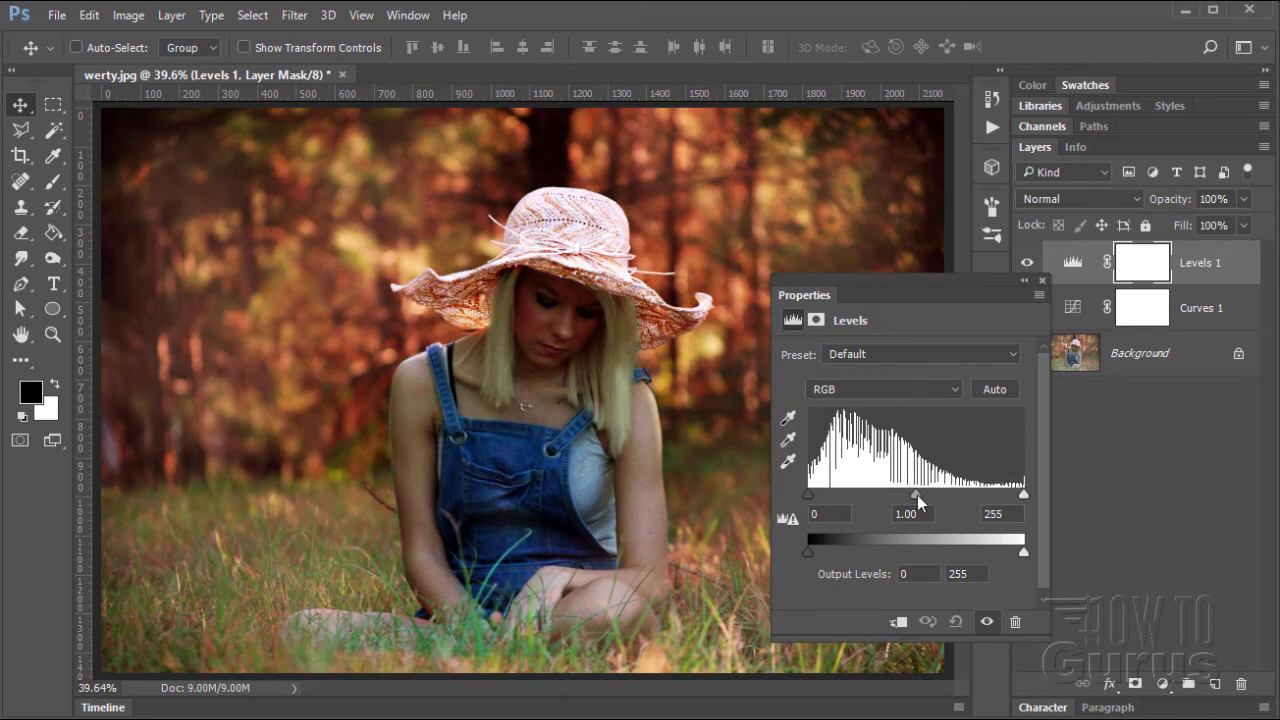
# Set the Levels input sliders to black 12, midtone 1.56 and white 221.
pyautogui.moveTo(916, 494); pyautogui.dragTo(891, 496)
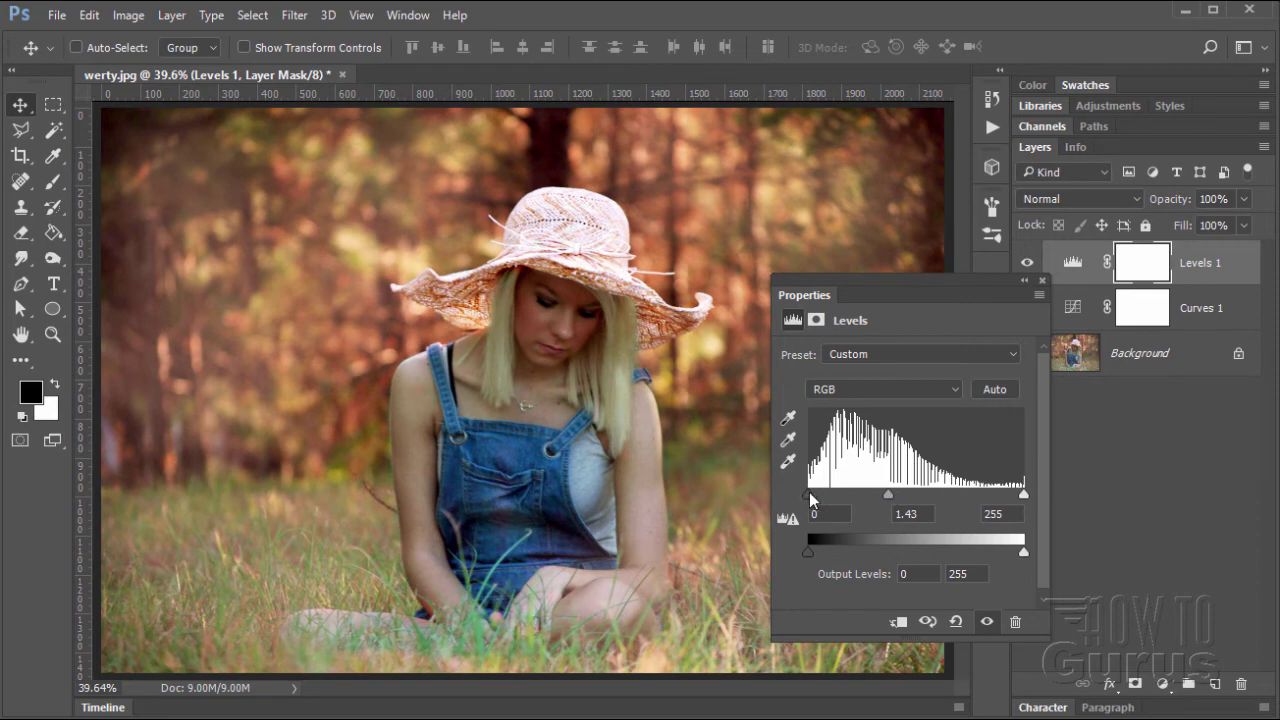
pyautogui.moveTo(809, 492); pyautogui.dragTo(811, 494)
pyautogui.moveTo(1023, 494); pyautogui.dragTo(997, 497)
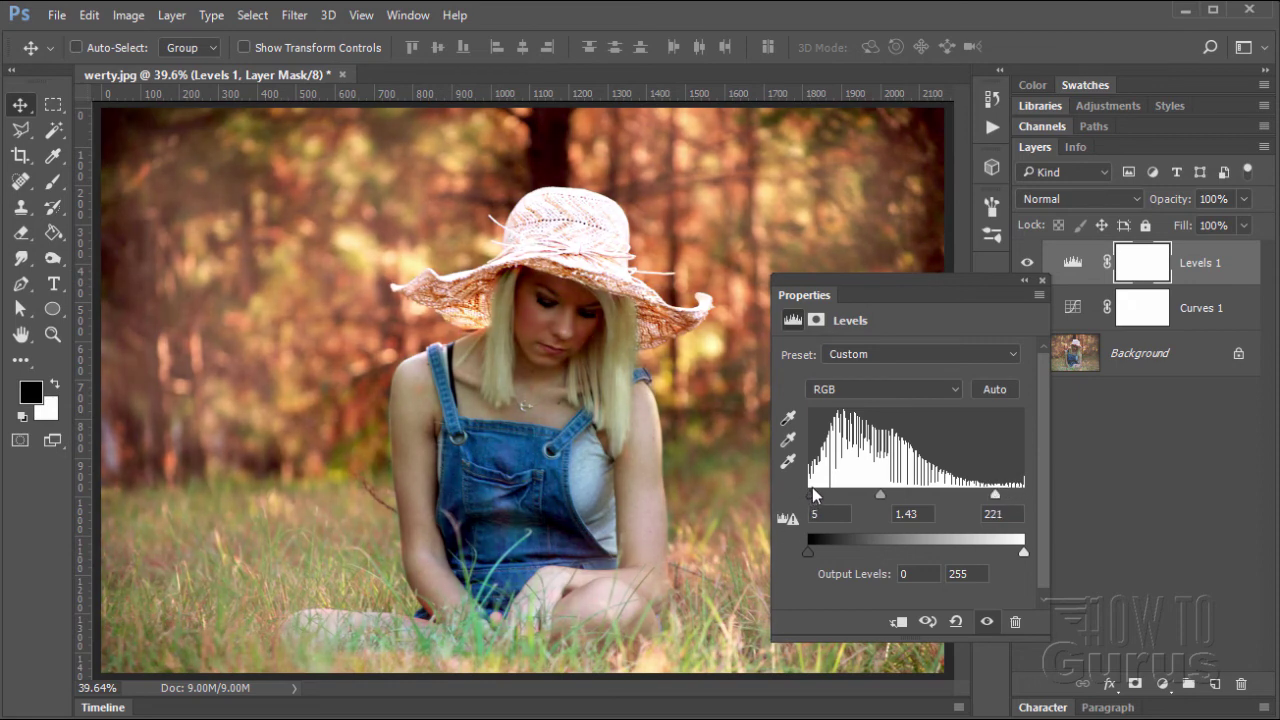
pyautogui.moveTo(812, 490); pyautogui.dragTo(873, 497)
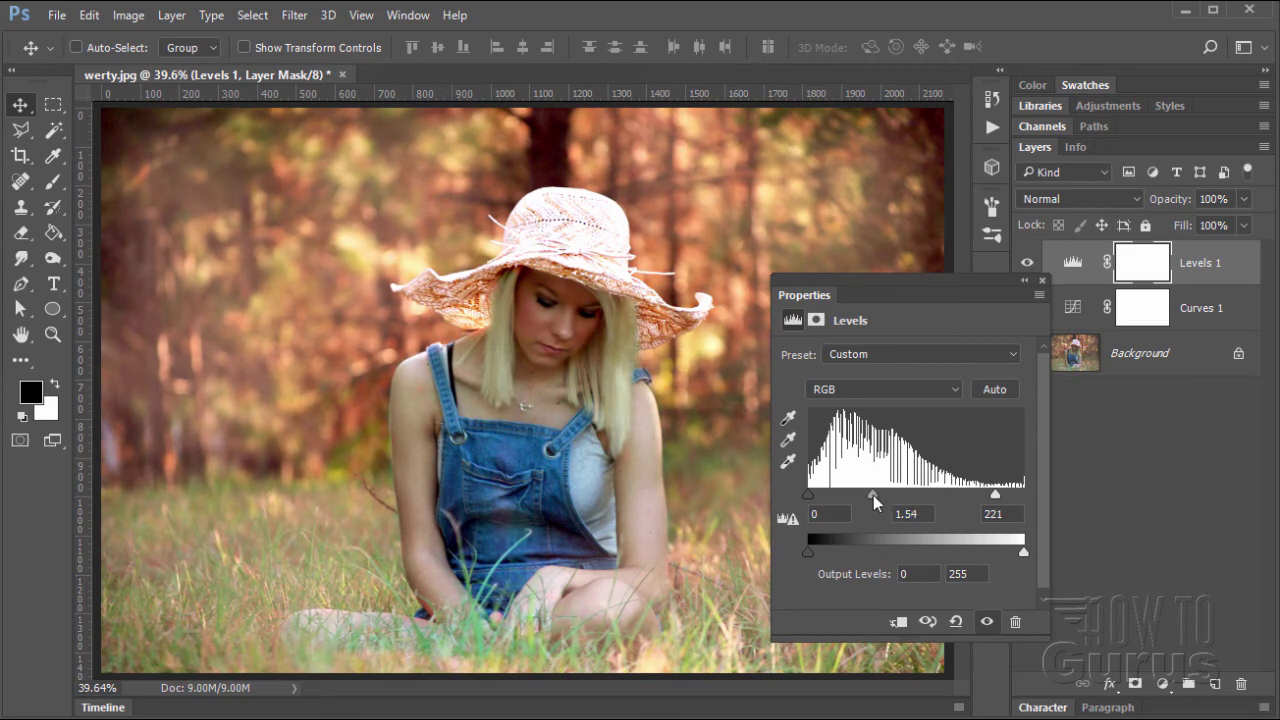
pyautogui.moveTo(873, 495); pyautogui.dragTo(811, 489)
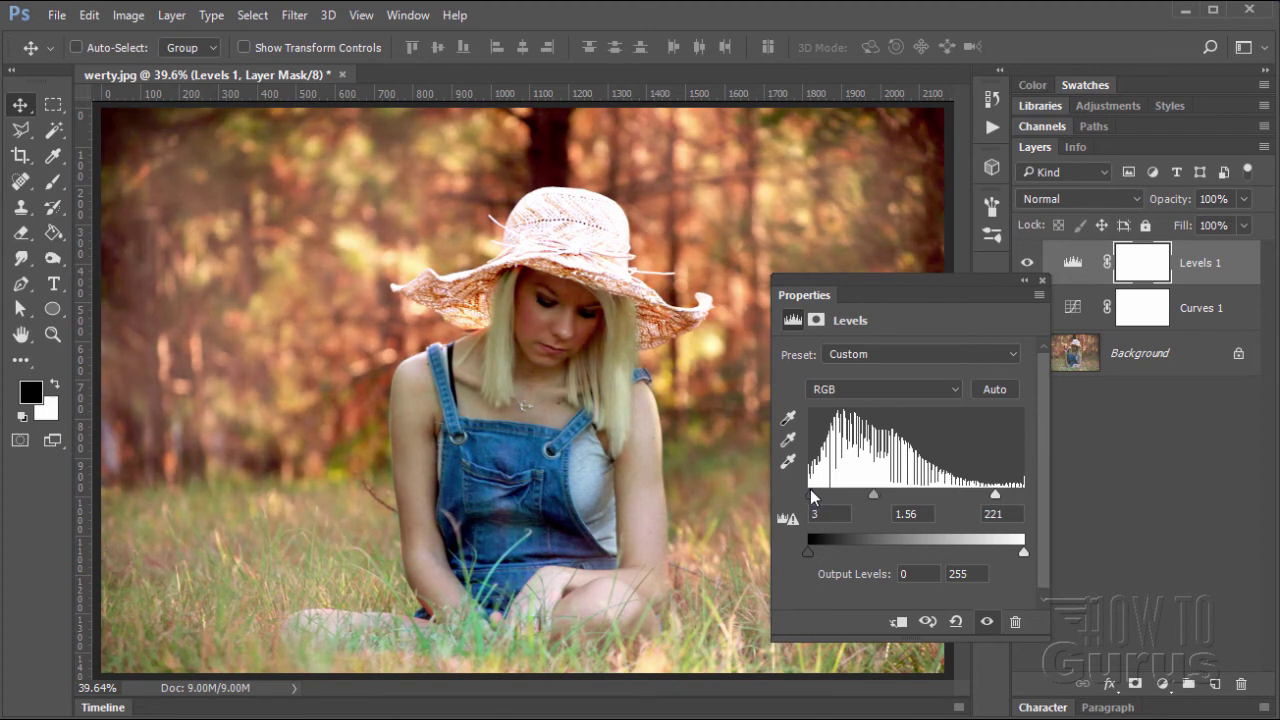
pyautogui.moveTo(814, 489); pyautogui.dragTo(819, 490)
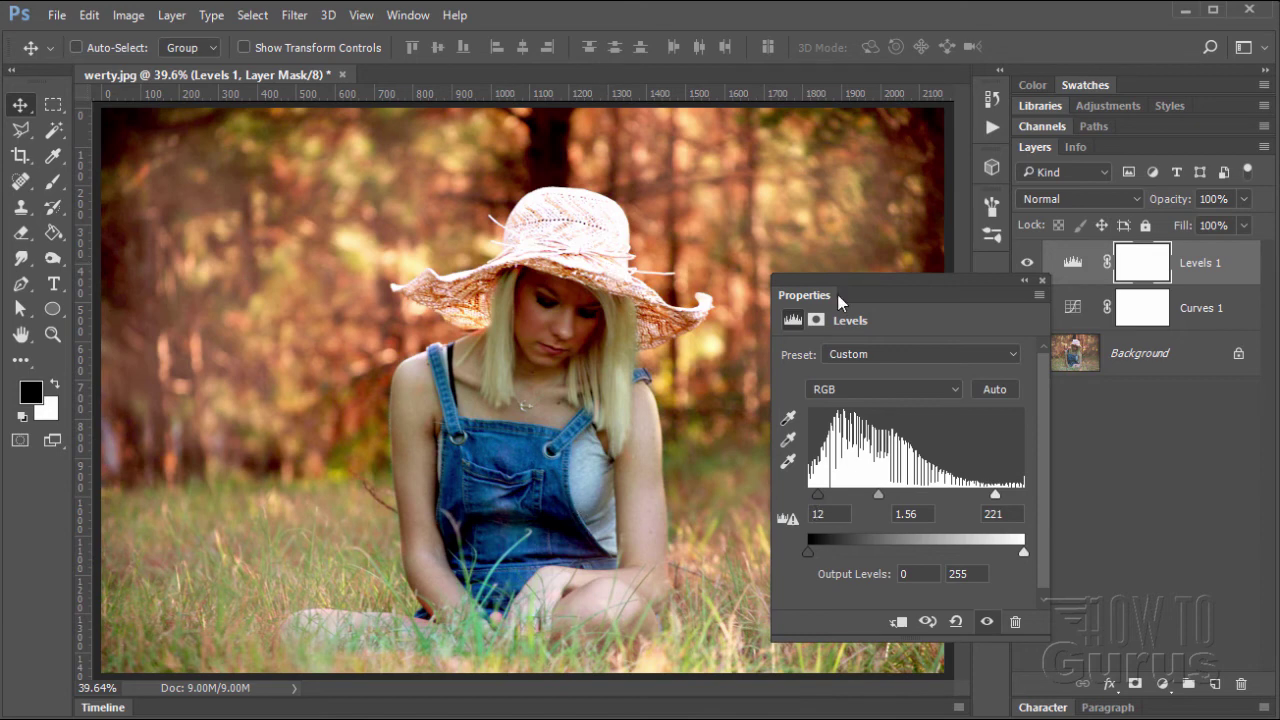
# Close the Levels properties and toggle Levels 1 off and on to compare.
pyautogui.click(1042, 280)
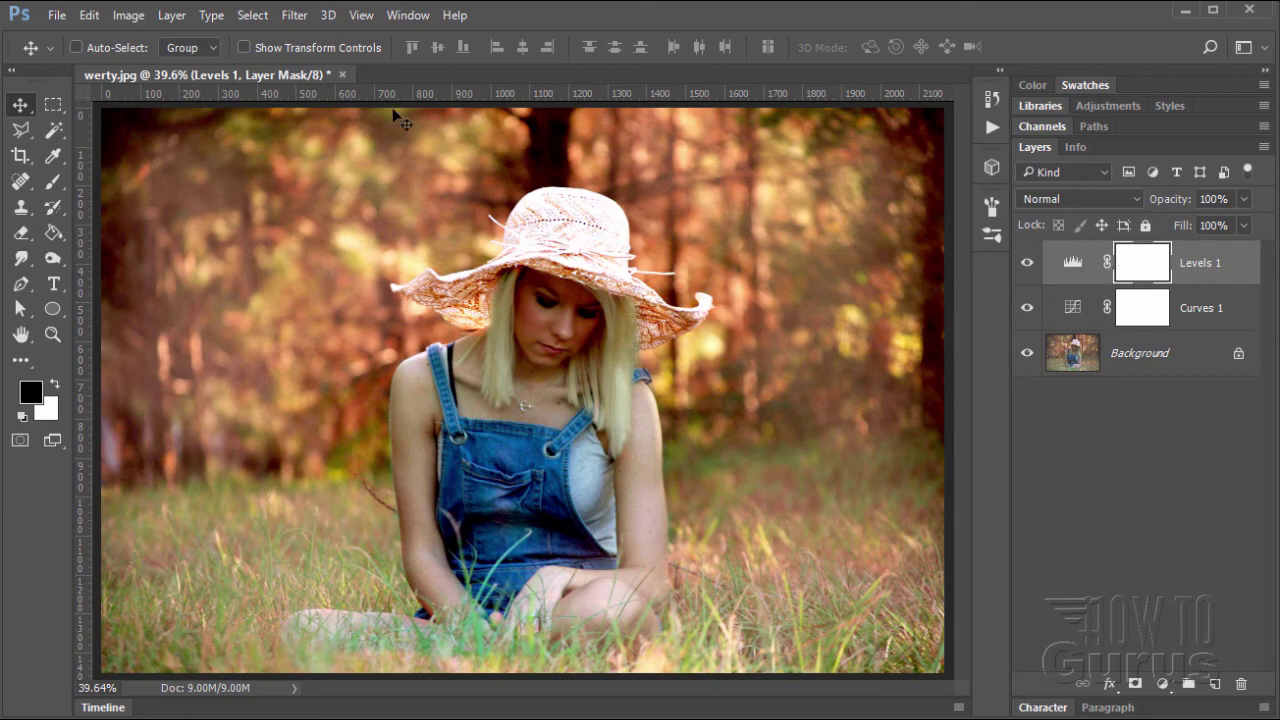
pyautogui.click(1027, 263)
pyautogui.click(1027, 264)
pyautogui.click(1027, 264)
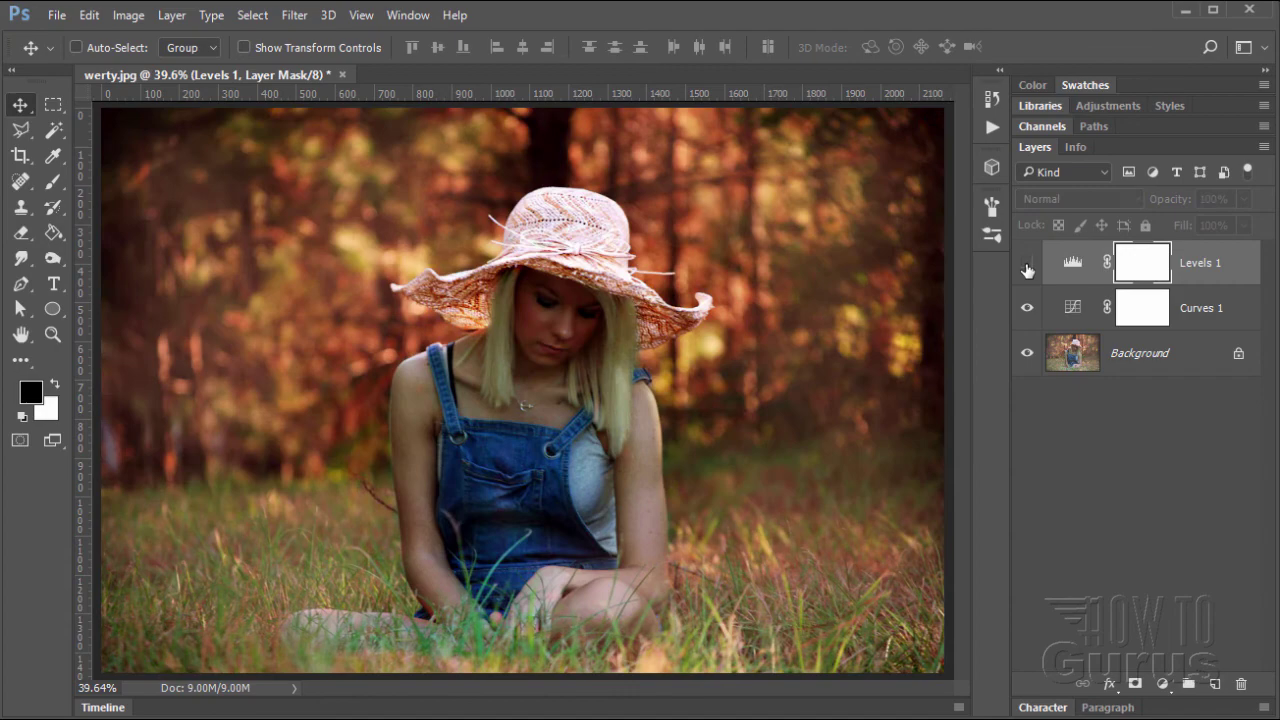
pyautogui.click(1027, 264)
pyautogui.click(1027, 264)
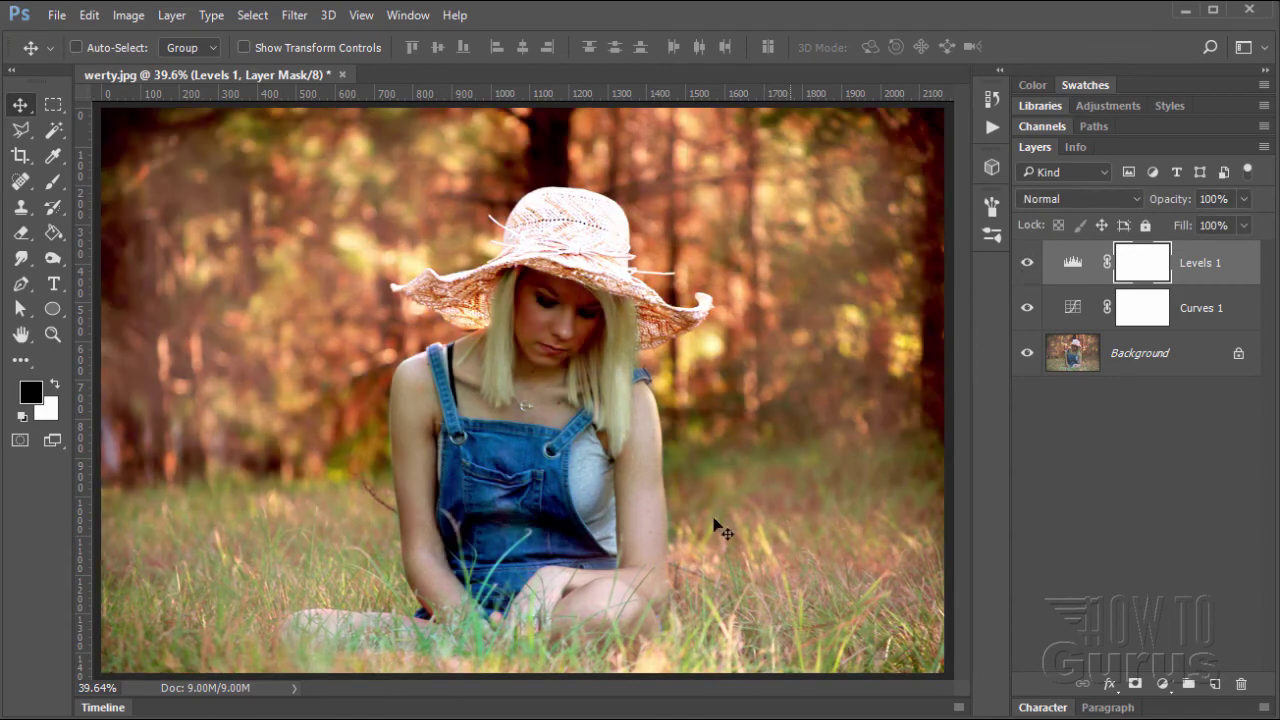
pyautogui.click(1028, 265)
pyautogui.click(1028, 265)
pyautogui.click(1028, 266)
# Toggle Curves 1 against the original, finishing with both Curves 1 and Levels 1 visible.
pyautogui.click(1028, 314)
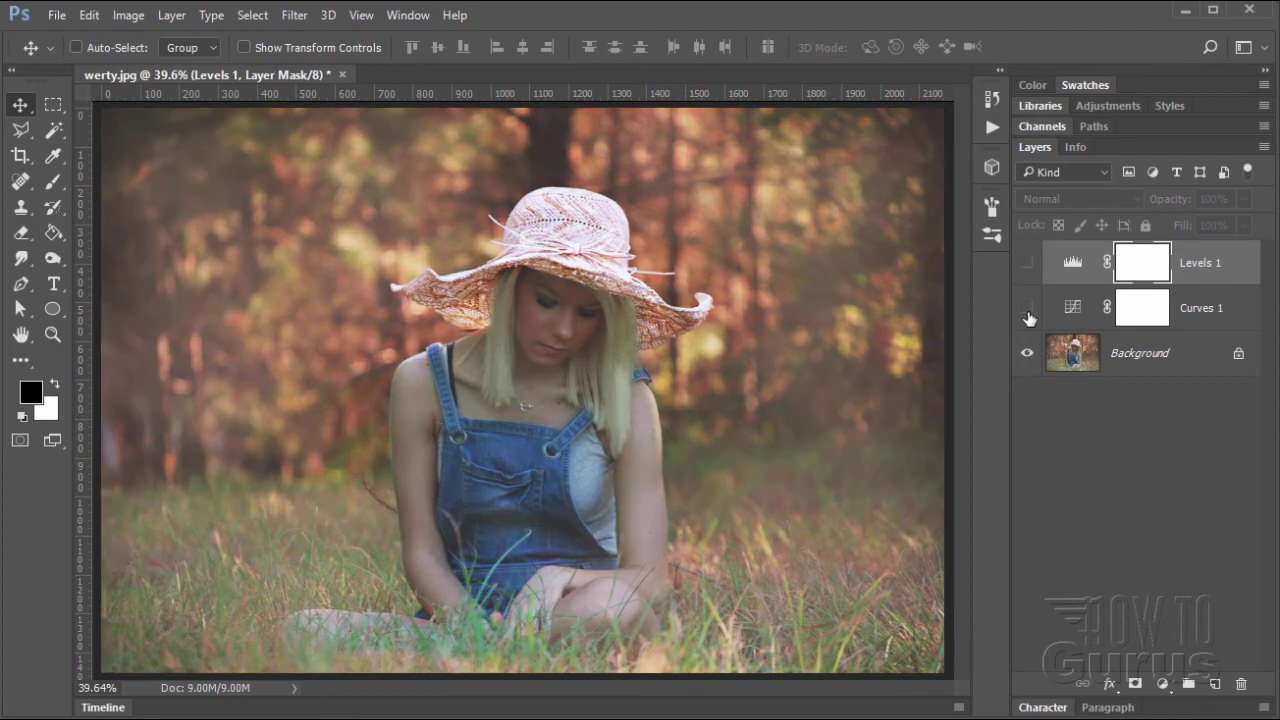
pyautogui.click(1028, 312)
pyautogui.click(1028, 312)
pyautogui.click(1028, 312)
pyautogui.click(1028, 310)
pyautogui.click(1028, 310)
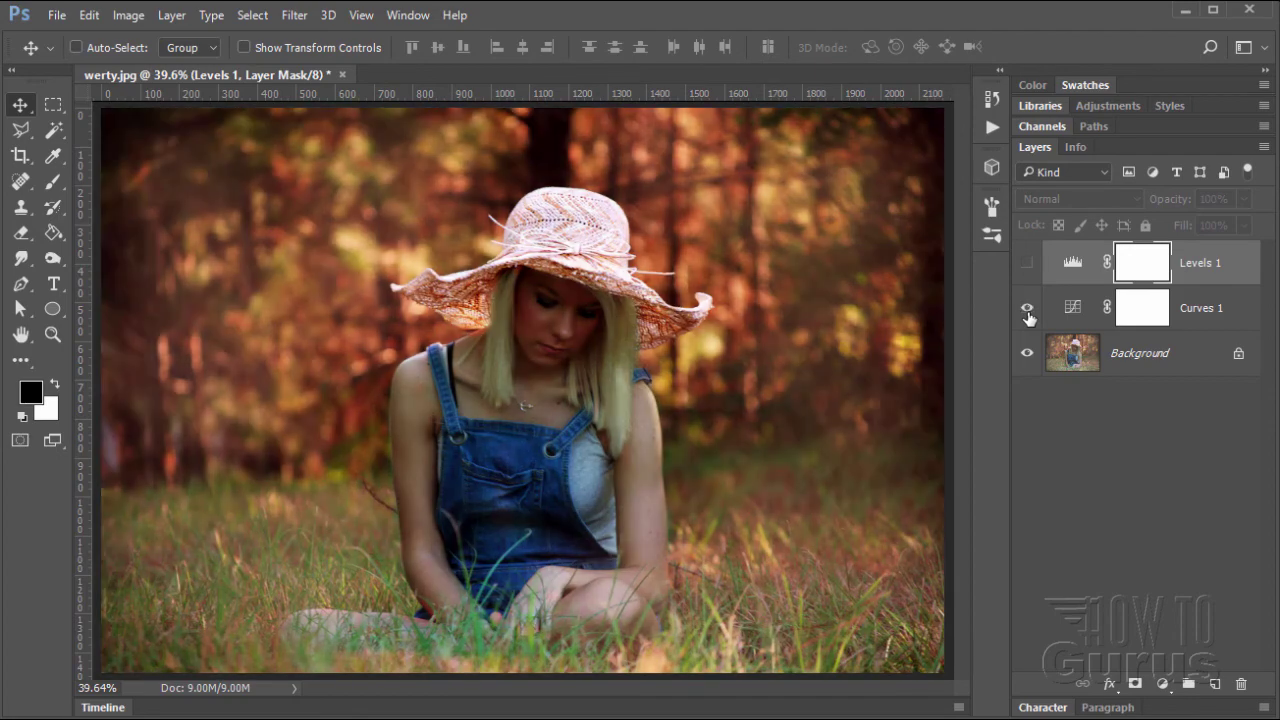
pyautogui.click(1028, 264)
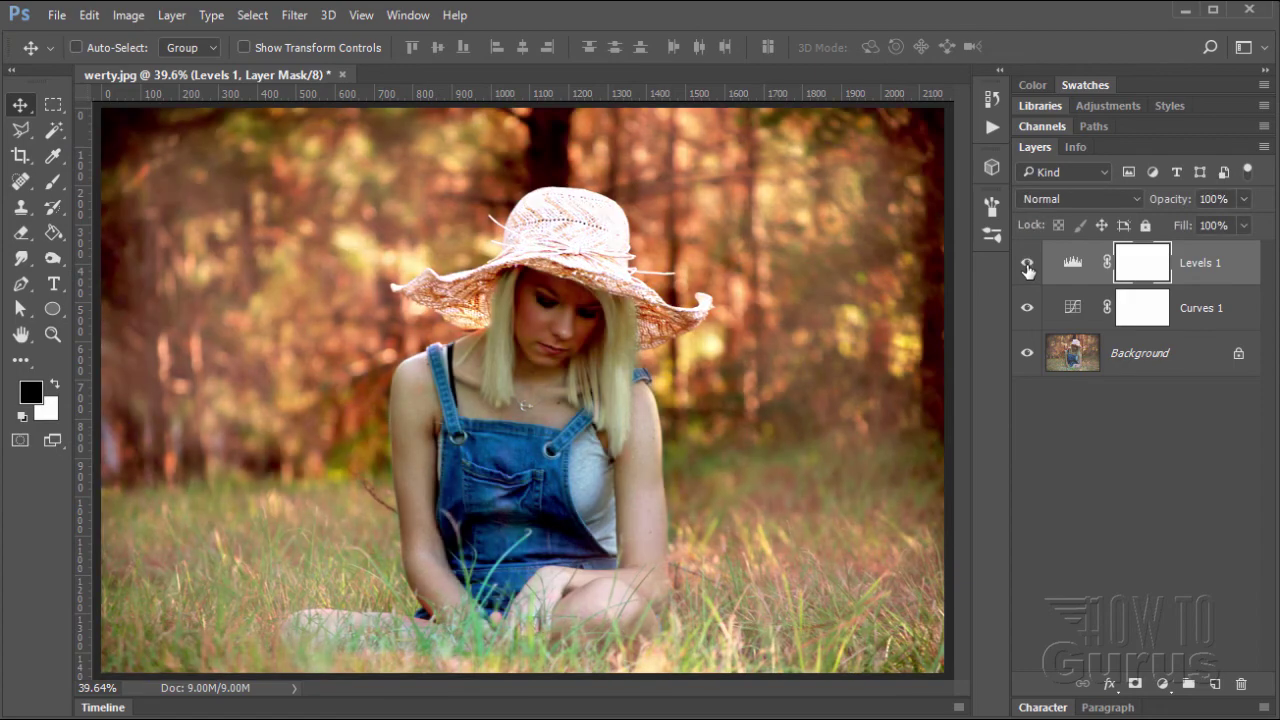
pyautogui.click(1027, 264)
pyautogui.click(1027, 264)
# Duplicate the Background layer and move the copy above the Levels and Curves adjustment layers.
pyautogui.click(1160, 362)
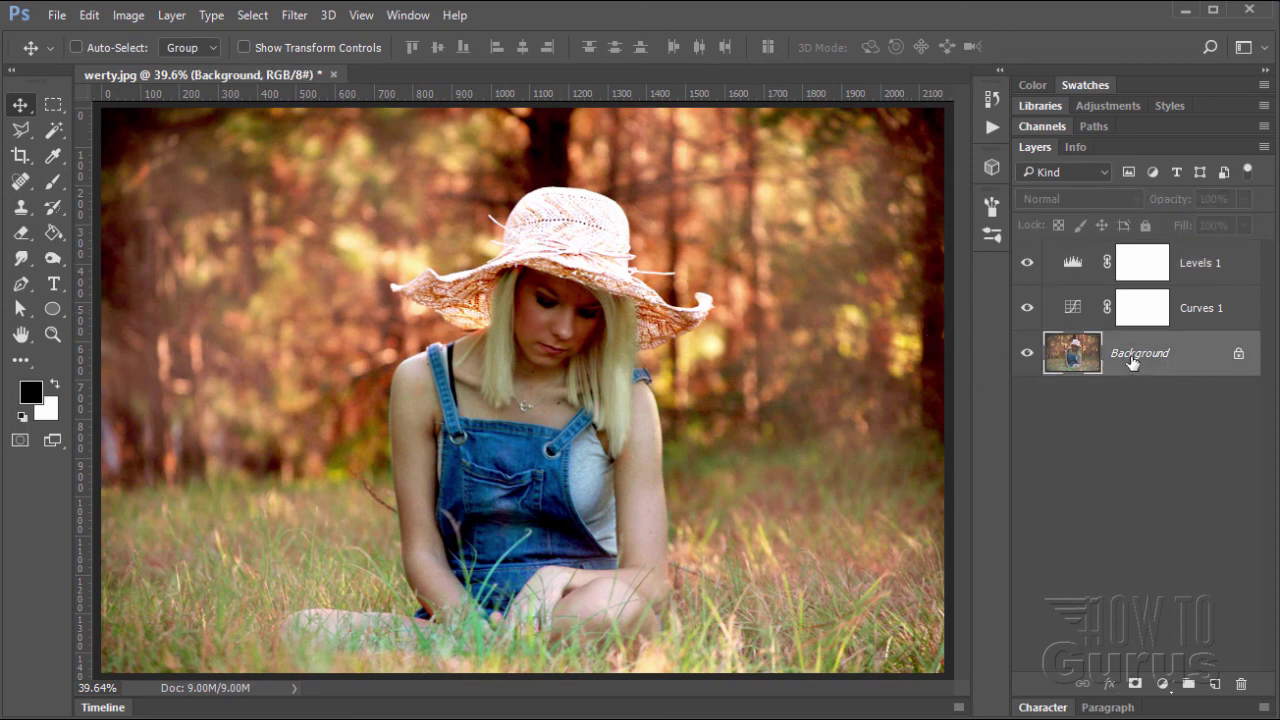
pyautogui.moveTo(1133, 362); pyautogui.dragTo(1214, 684)
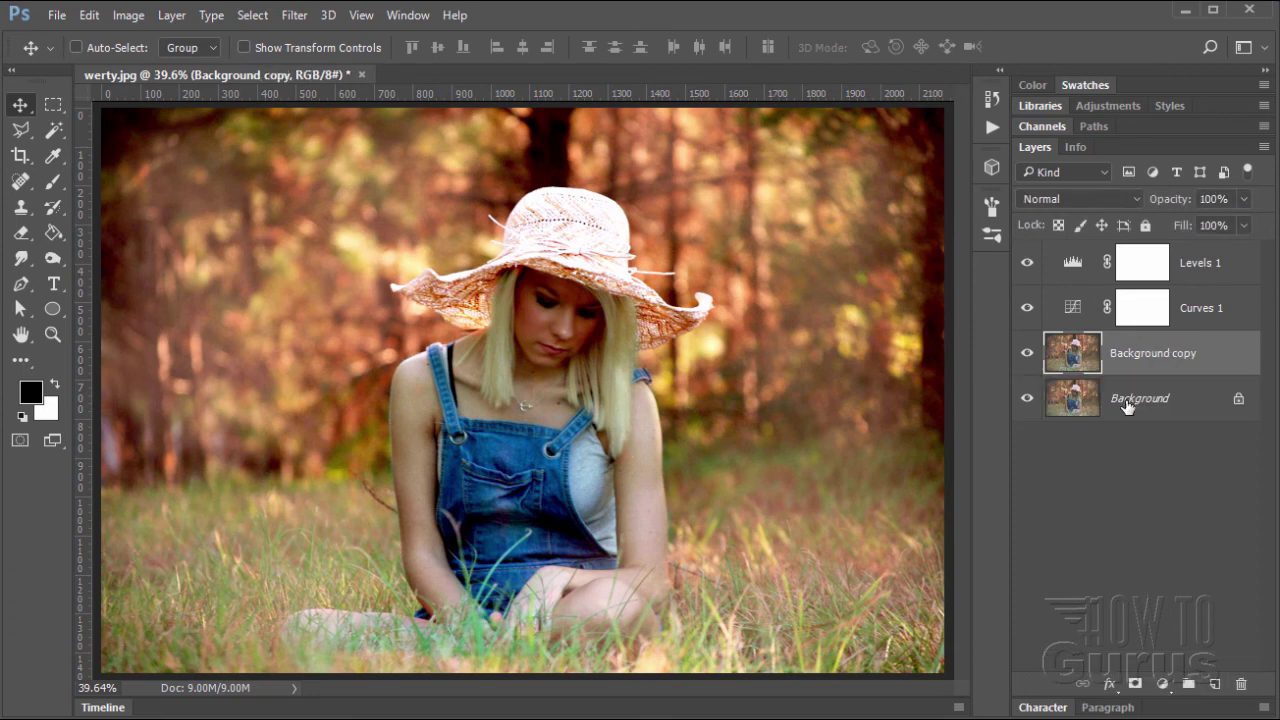
pyautogui.moveTo(1130, 368); pyautogui.dragTo(1128, 264)
pyautogui.moveTo(1125, 260); pyautogui.dragTo(1125, 257)
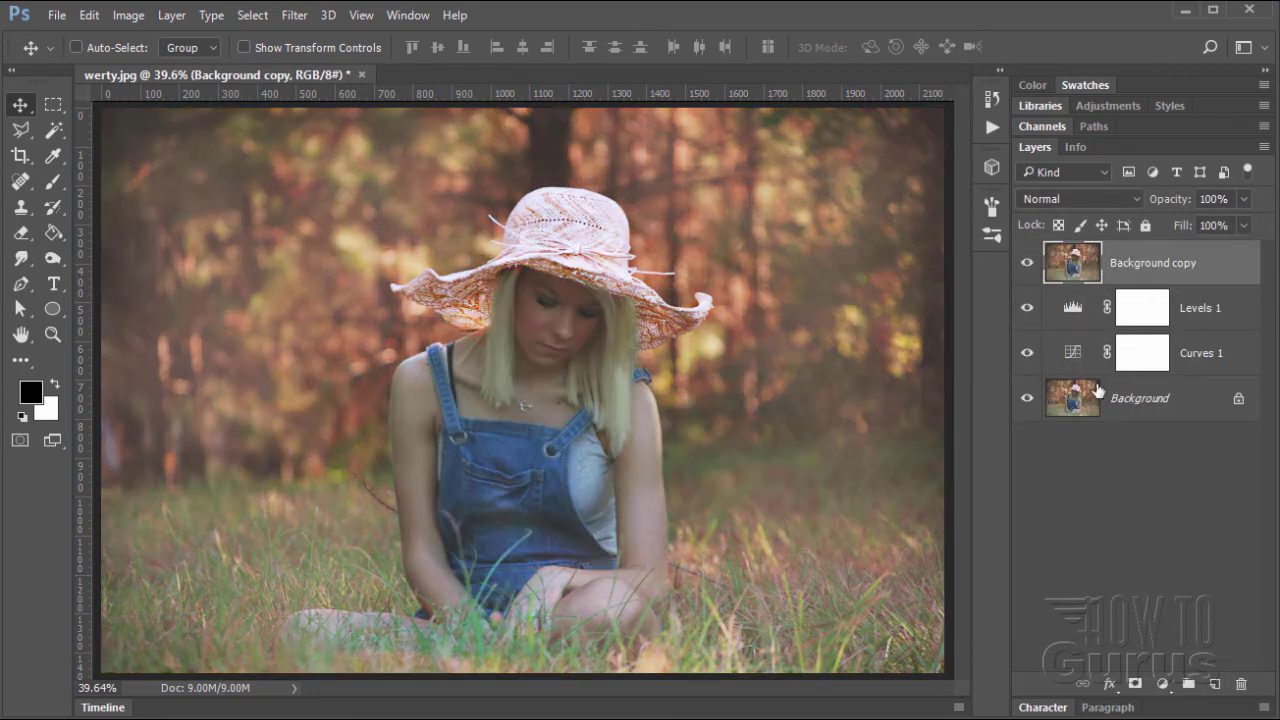
# Hide the Background copy, briefly showing it to compare against the corrections.
pyautogui.click(1026, 266)
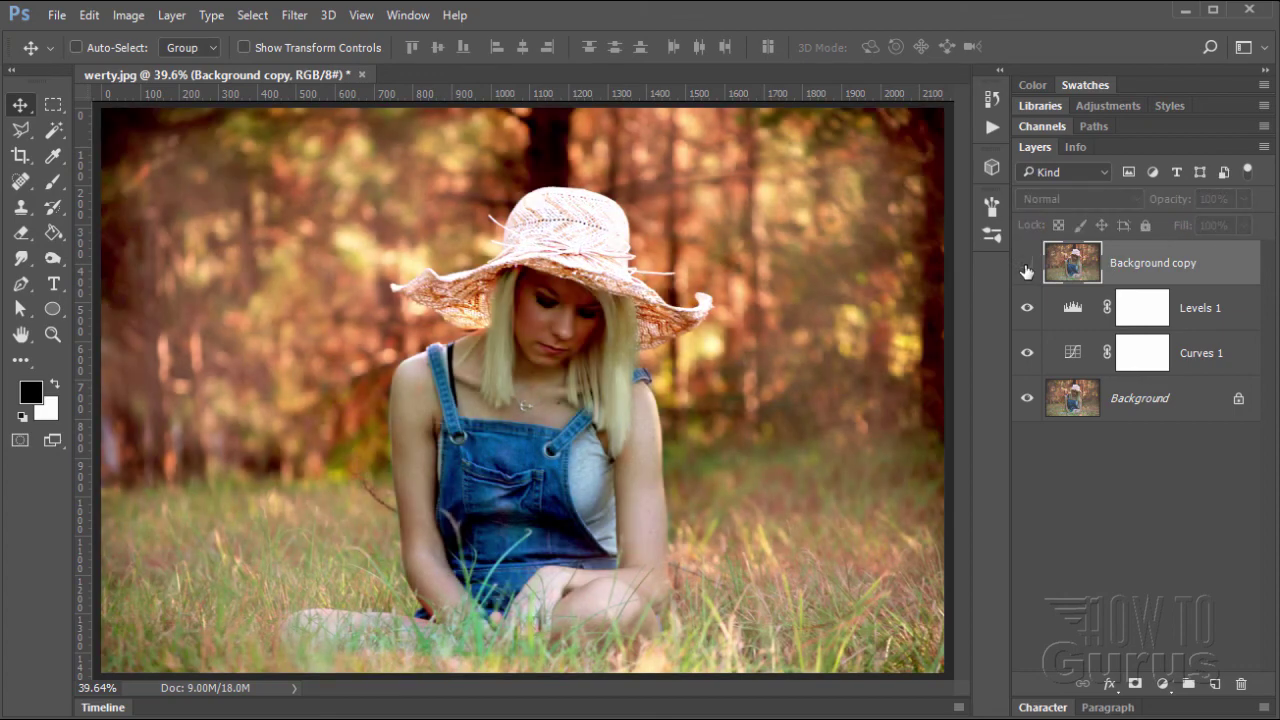
pyautogui.click(1026, 268)
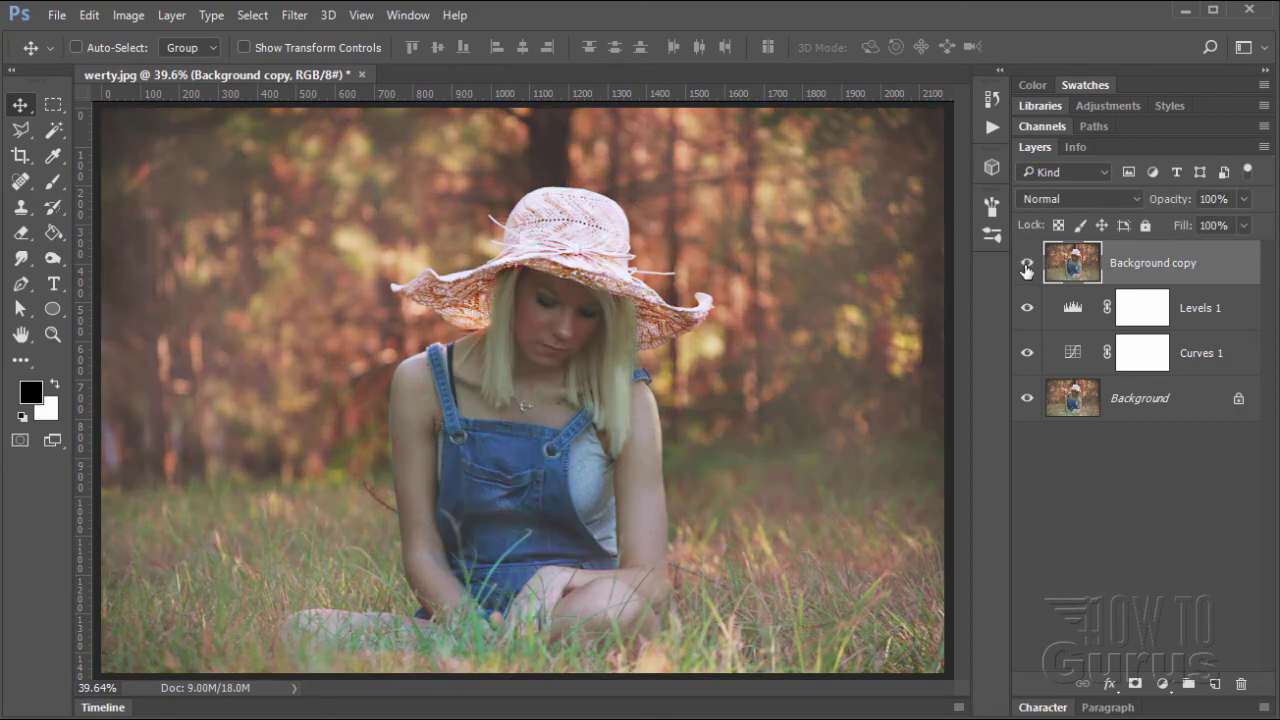
pyautogui.click(1026, 268)
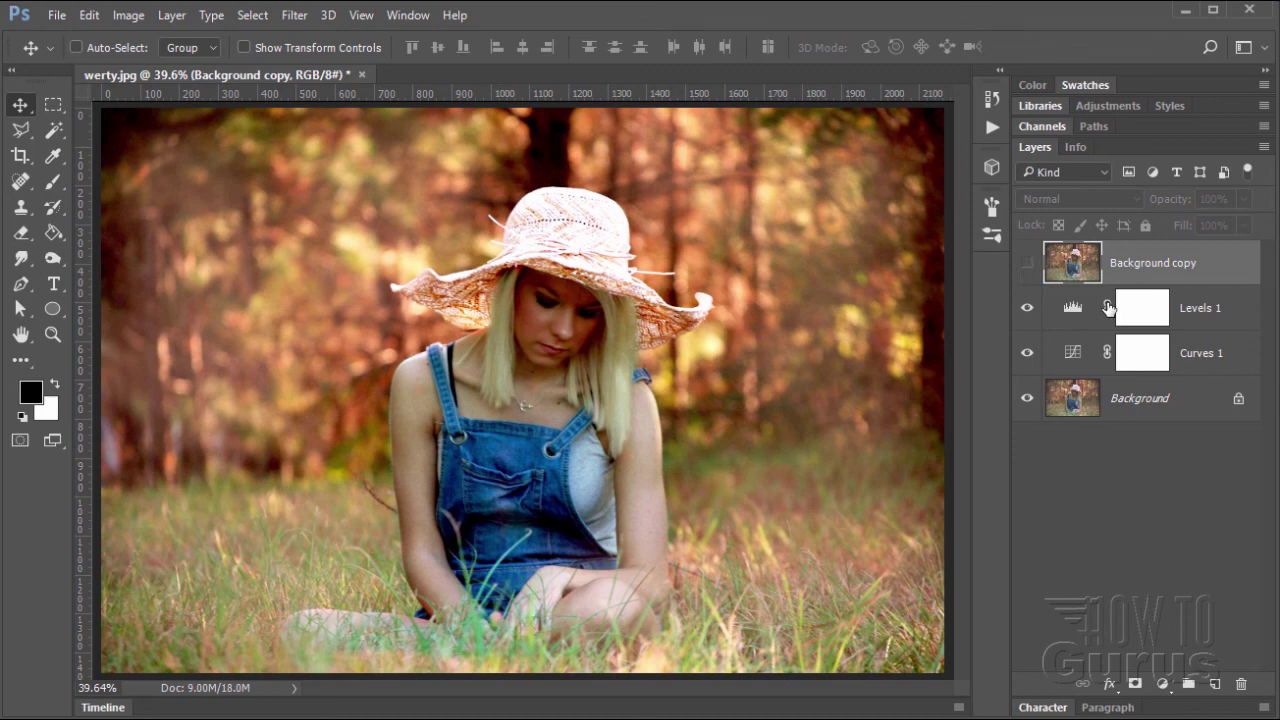